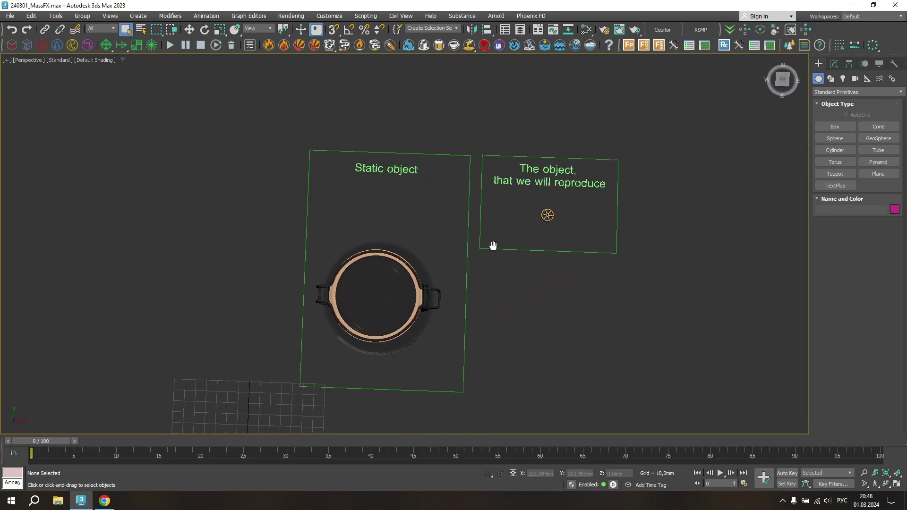
Step: Inspect the jar group Group001 and the small pasta wheel Object002 by selecting each
scroll(506, 261, "up", 1)
scroll(506, 263, "up", 2)
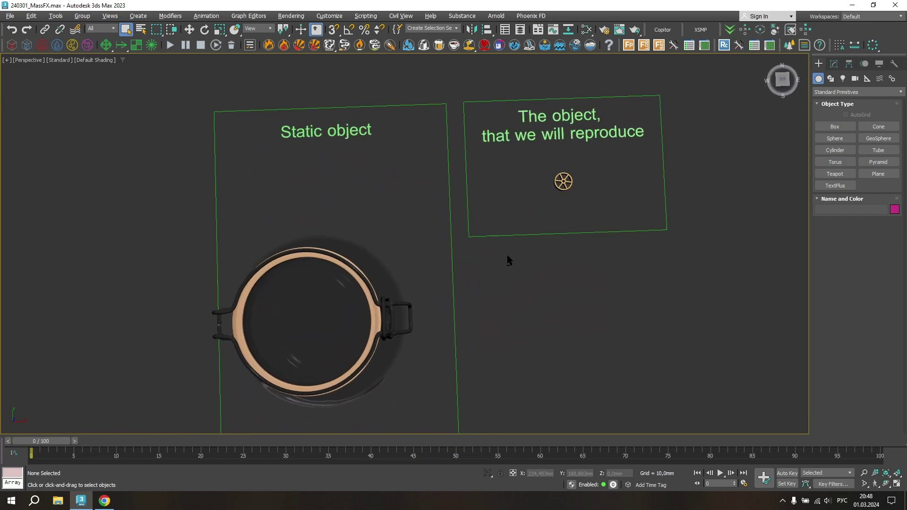
left_click(351, 318)
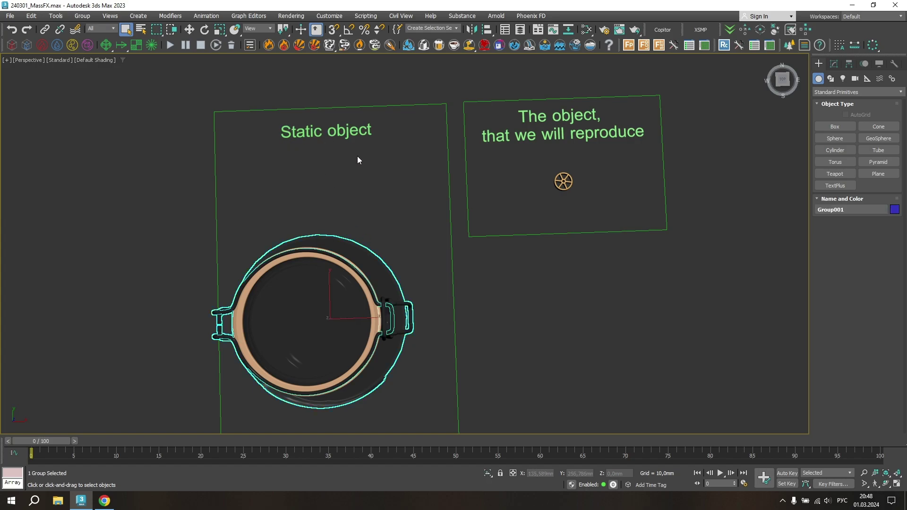
left_click(568, 185)
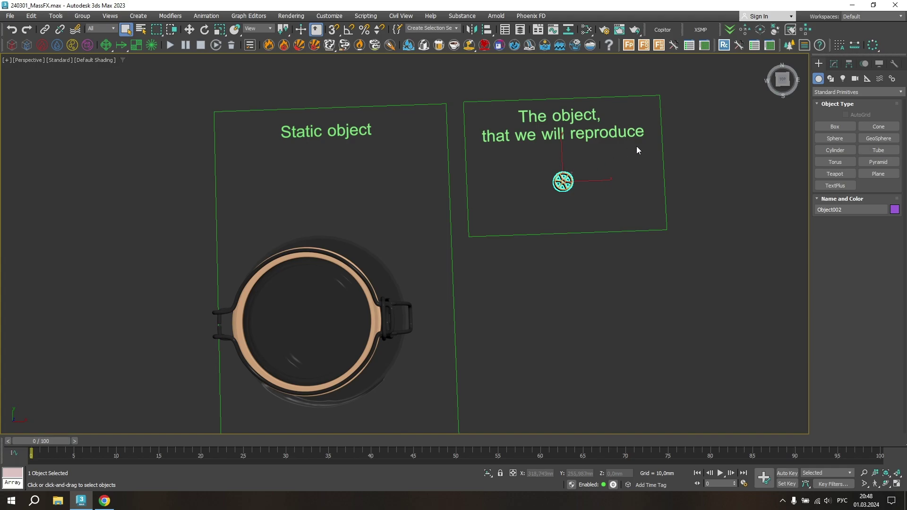
left_click(368, 289)
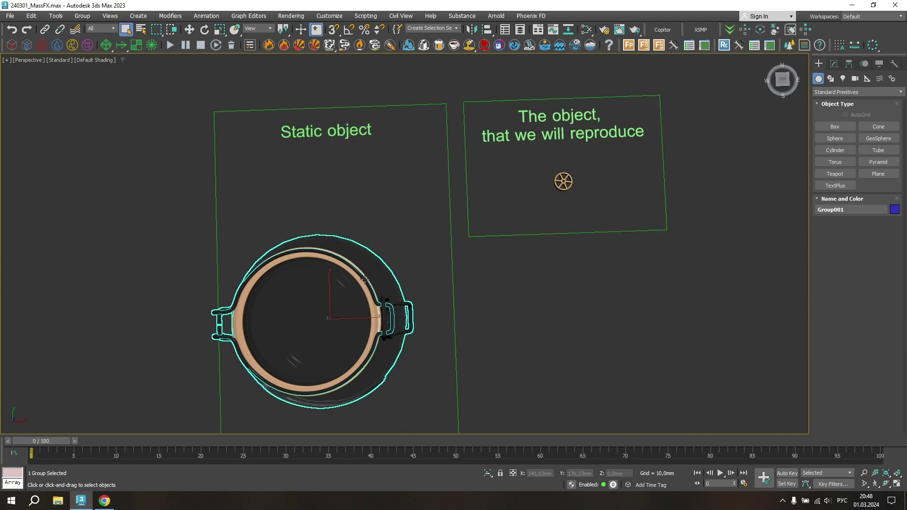
scroll(370, 291, "down", 3)
middle_click_drag(367, 297, 467, 204)
Step: In the maximized Top view, move the jar group Group001 to X 0 mm, Y 0 mm
key("alt+w")
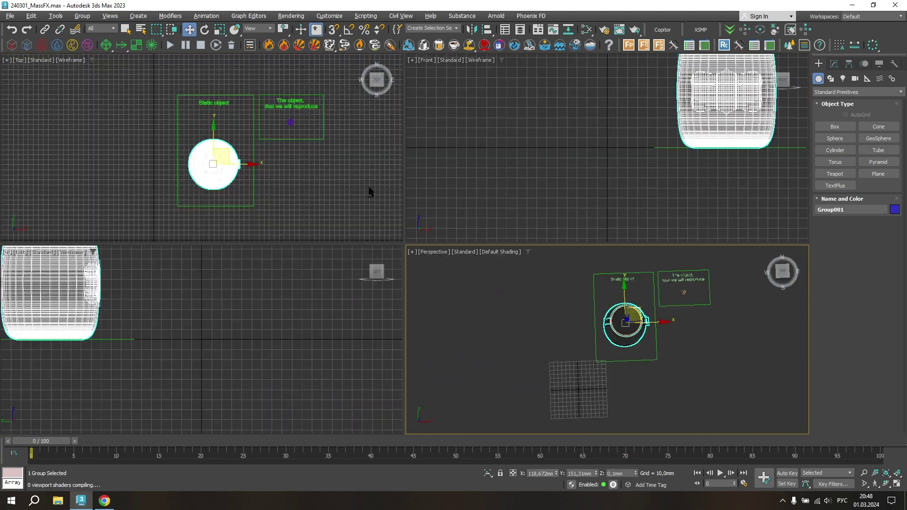
middle_click(368, 192)
key("alt+w")
key("w")
middle_click_drag(320, 290, 372, 195)
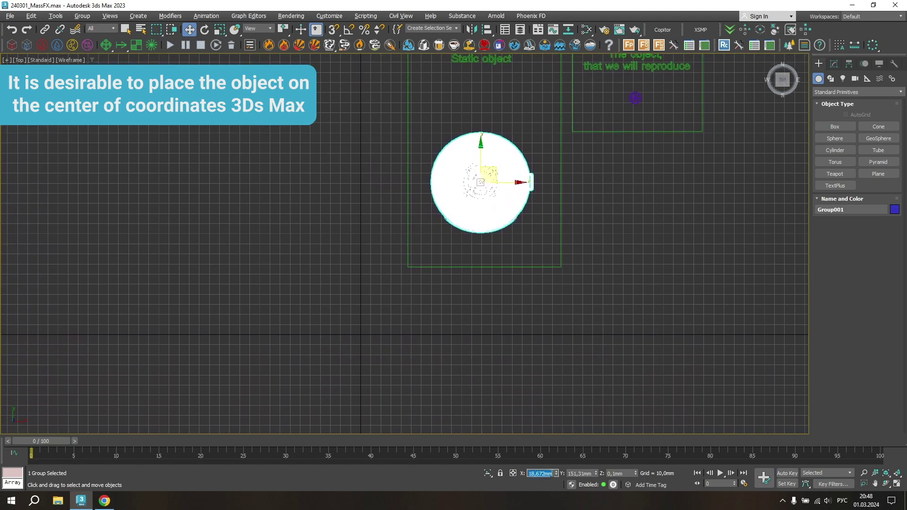
type("0")
key("Return")
key("Tab")
type("0")
key("Return")
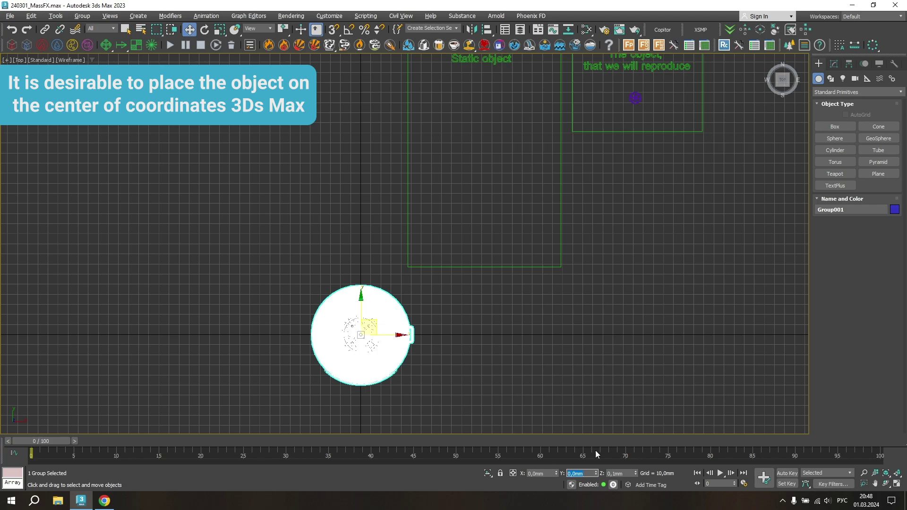
left_click(741, 298)
key("alt+w")
Step: In the maximized Front view, ungroup the jar group into its separate parts
middle_click(528, 220)
key("alt+w")
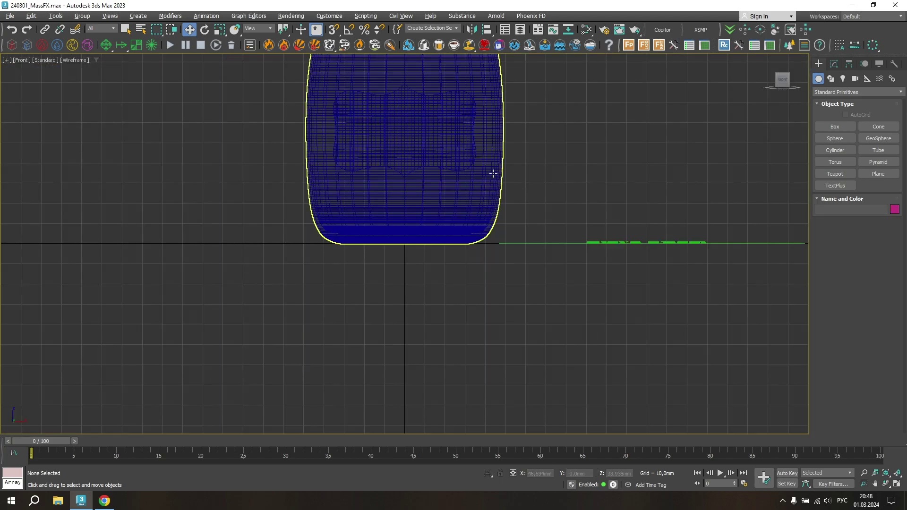
middle_click_drag(493, 173, 441, 271)
left_click(441, 271)
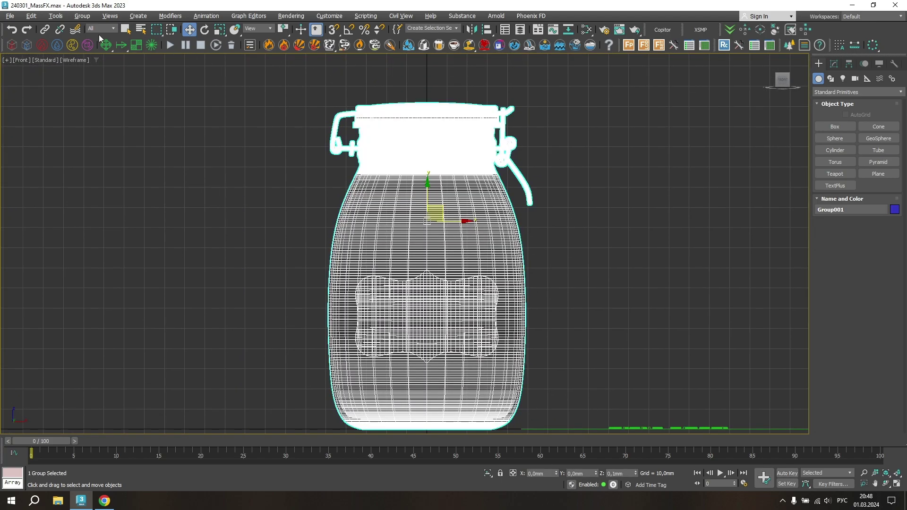
left_click(82, 16)
left_click(95, 42)
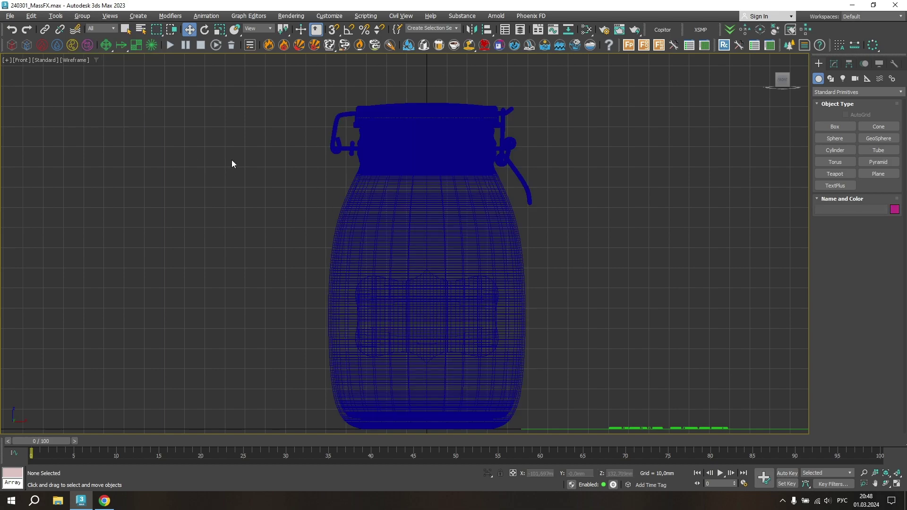
Step: Rotate the lid Object001 open about -140° around its hinge with Angle Snap on
left_click(404, 114)
key("F3")
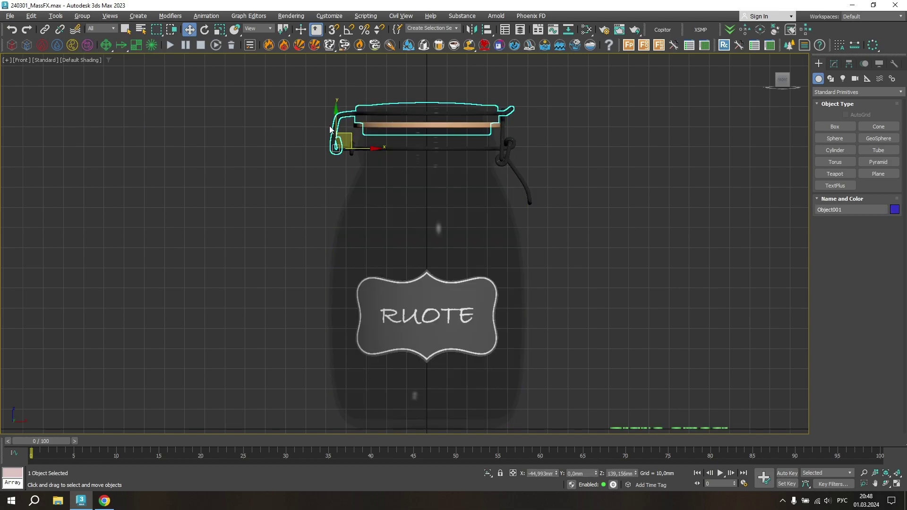
key("e")
key("a")
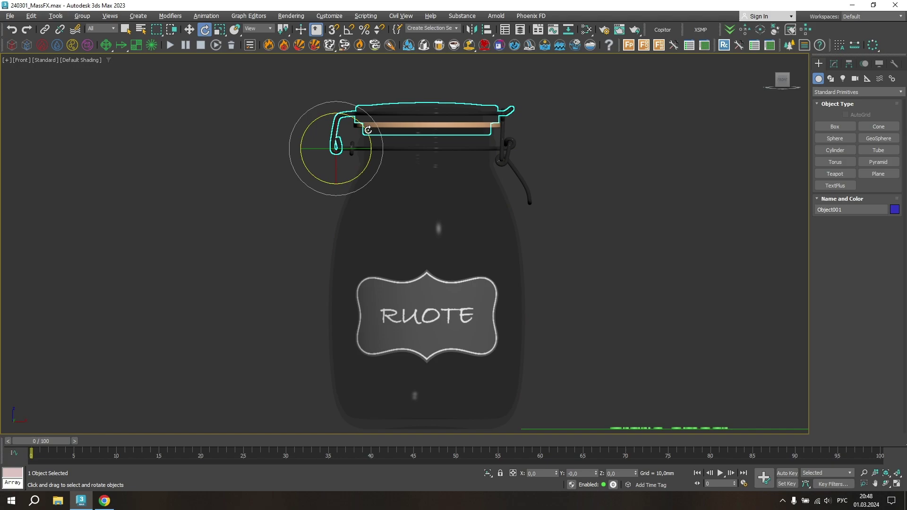
mouse_move(369, 129)
left_mouse_down()
mouse_move(358, 106)
mouse_move(378, 136)
left_mouse_up()
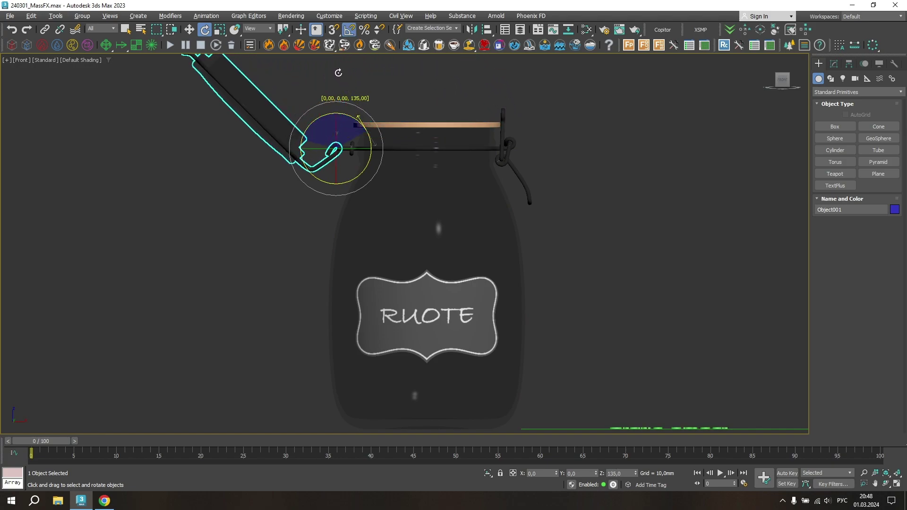
scroll(378, 136, "down", 1)
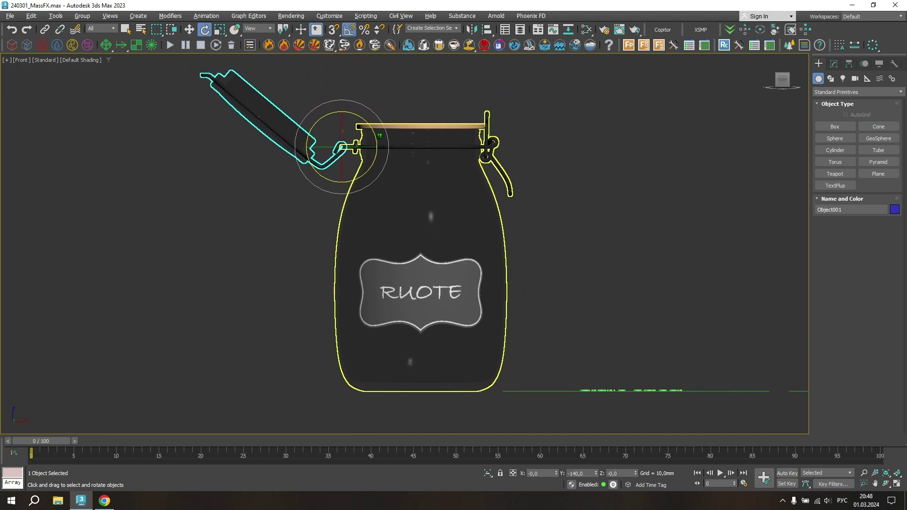
left_click(597, 146)
left_click(481, 177)
key("alt+w")
key("alt+w")
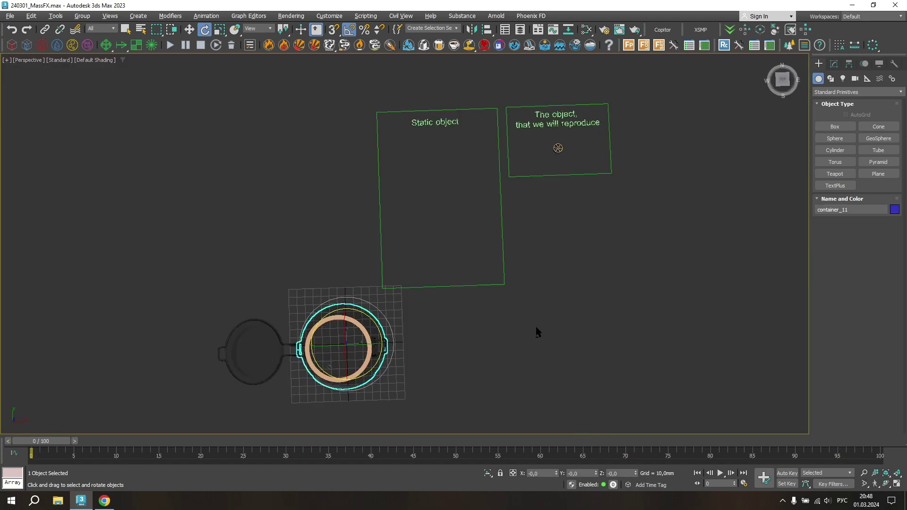
Step: Set the pasta wheel Object002's X and Y position to 0 mm
mouse_move(535, 327)
middle_mouse_down("alt")
mouse_move(455, 297)
mouse_move(390, 316)
middle_mouse_up("alt")
scroll(397, 309, "up", 4)
scroll(397, 284, "down", 2)
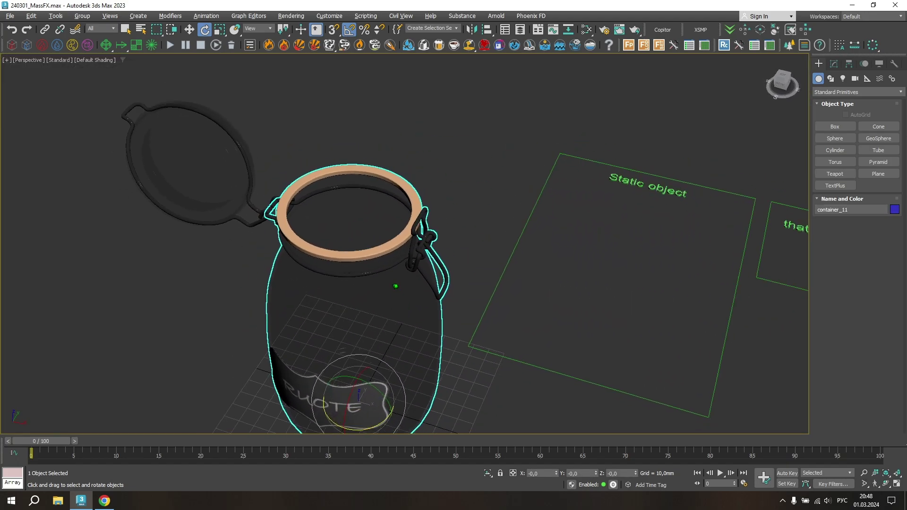
scroll(409, 290, "down", 1)
left_click(444, 207)
left_click(775, 269)
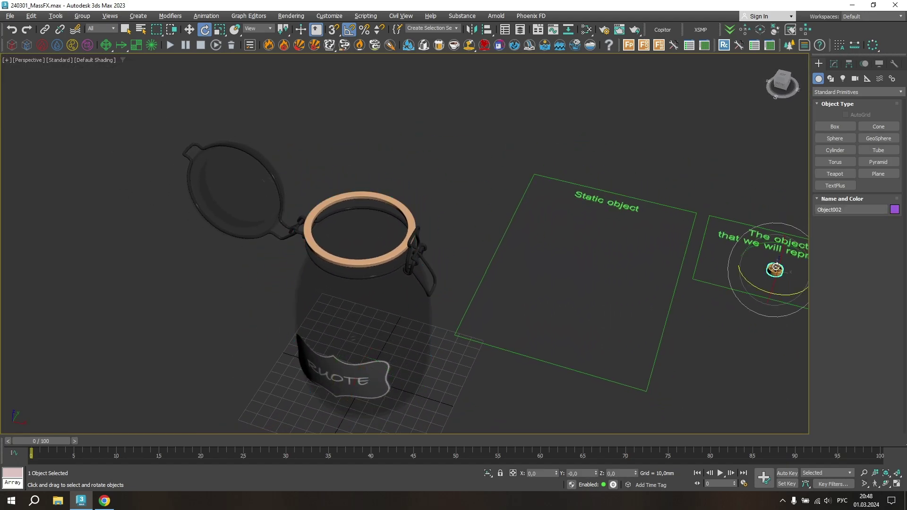
type("w")
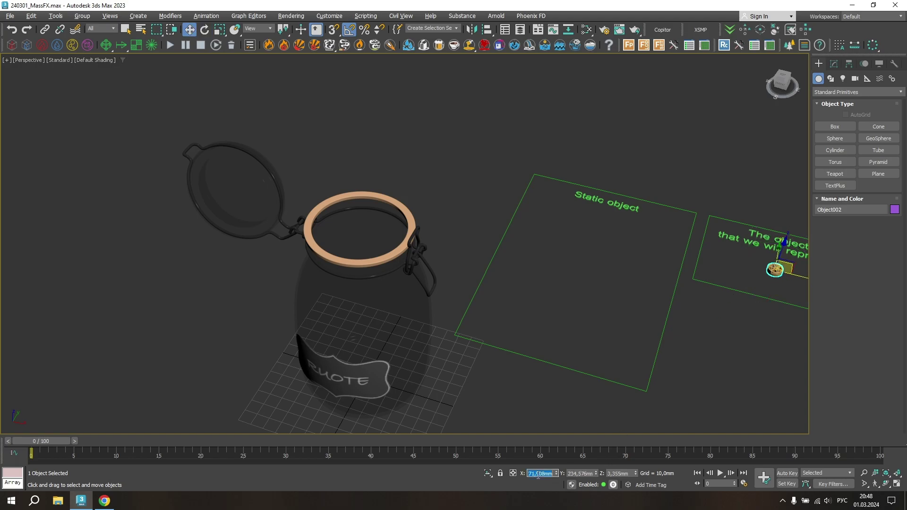
type("0")
key("Return")
key("Tab")
type("0")
key("Return")
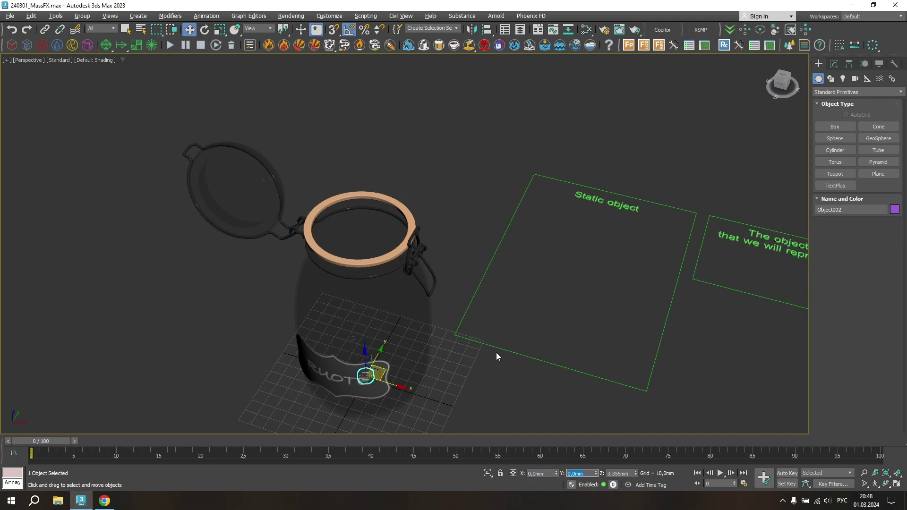
Step: In the shaded Top view, slide the wheel left to X -15.697 mm inside the jar
key("t")
scroll(321, 357, "up", 3)
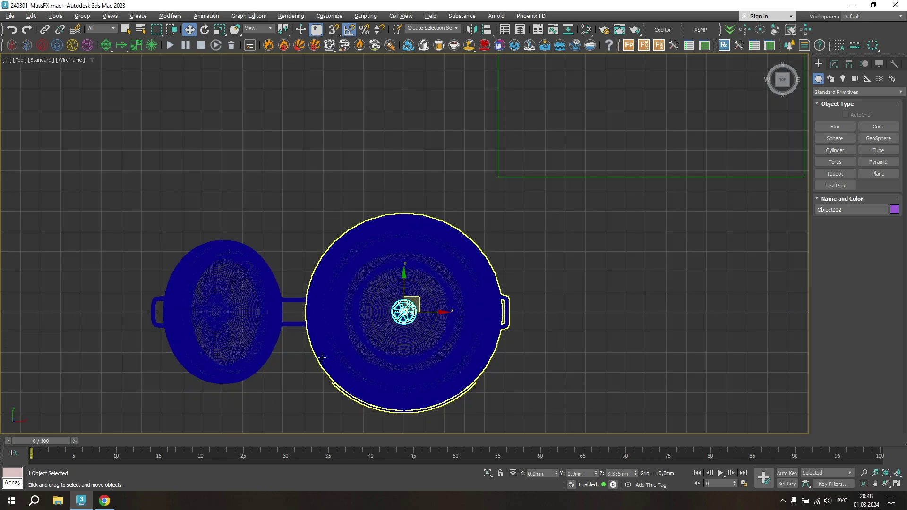
key("F3")
scroll(375, 340, "up", 3)
scroll(375, 340, "up", 2)
left_click_drag(478, 265, 367, 276)
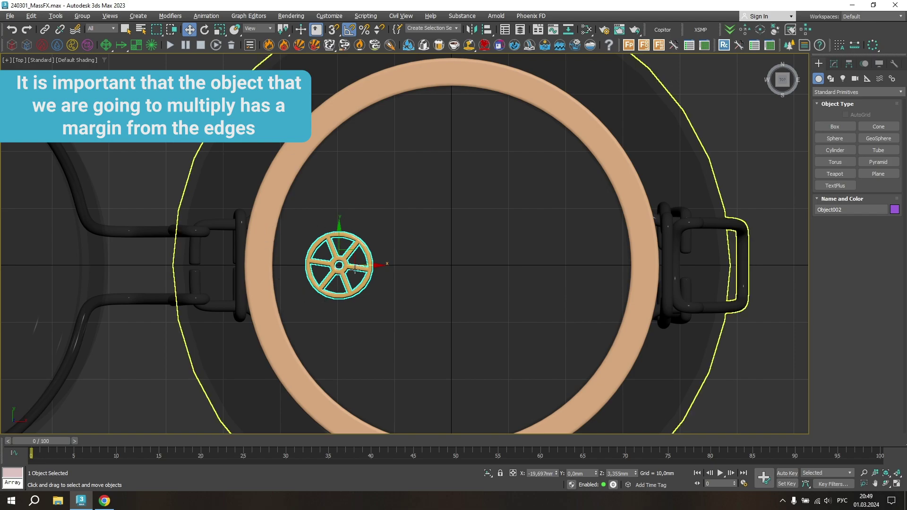
Step: Nudge the wheel further left and turn on Affect Pivot Only with vertex snapping
left_click_drag(355, 268, 344, 268)
left_click(834, 63)
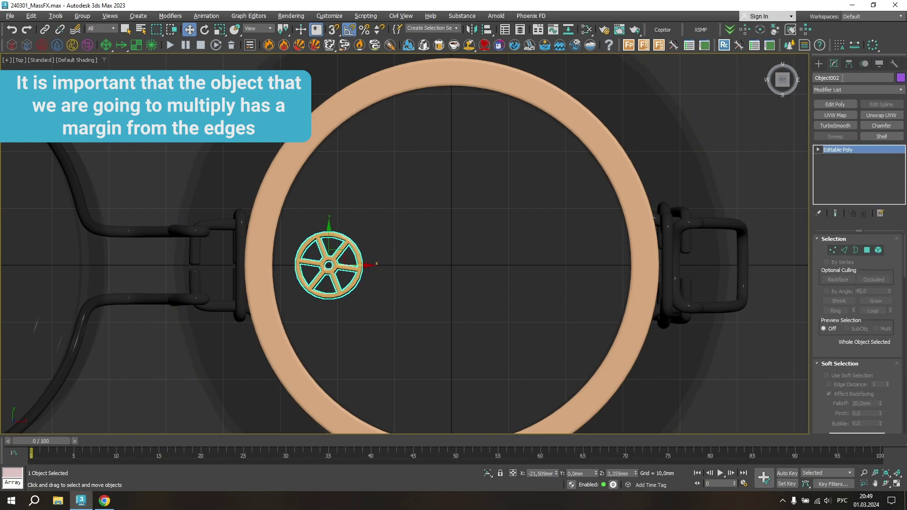
left_click(848, 63)
left_click(857, 129)
key("F3")
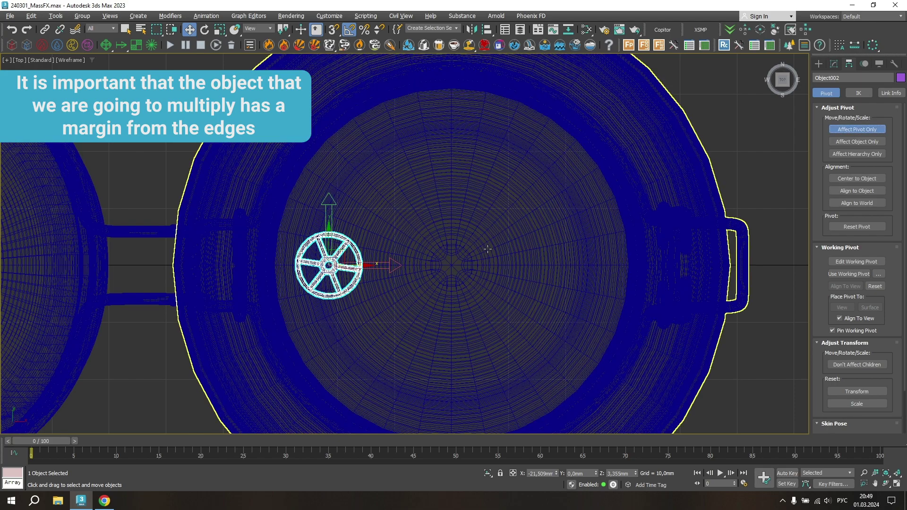
key("s")
Step: Snap the wheel's pivot to the jar centre and Shift-rotate a copy about -45°
left_click_drag(382, 265, 450, 266)
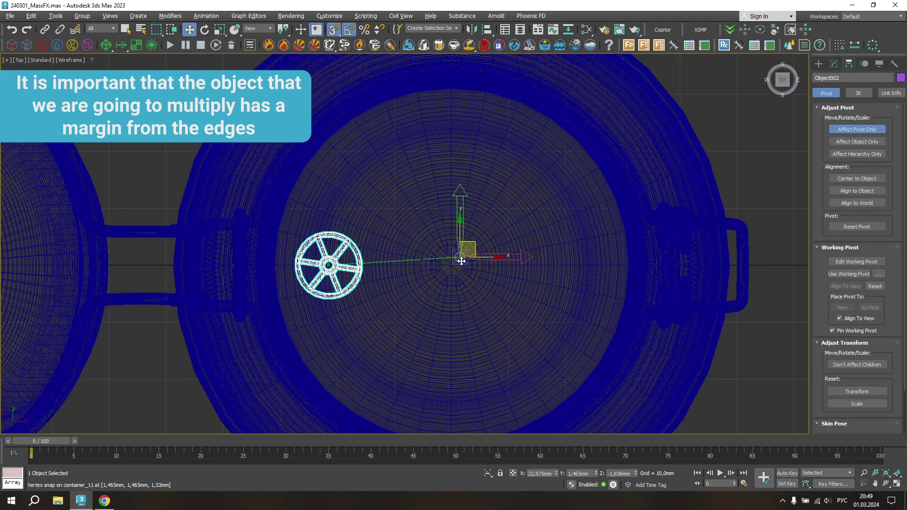
left_click(850, 129)
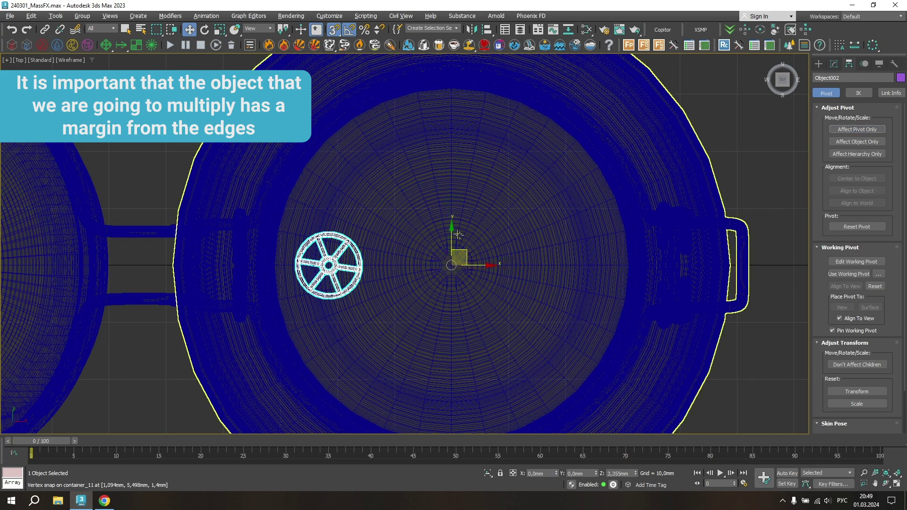
key("e")
left_click_drag(462, 233, 481, 229, "shift")
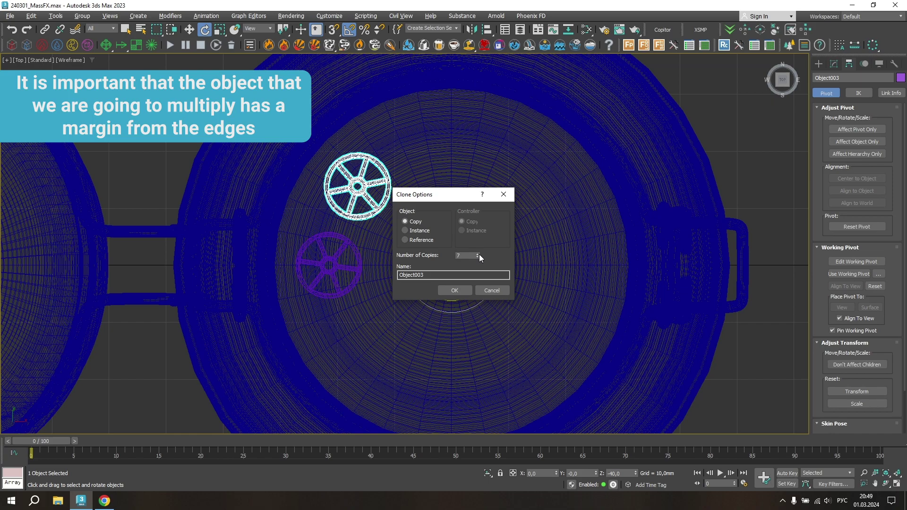
Step: Confirm the seven rotated clones to complete the ring of eight wheels
left_click(459, 291)
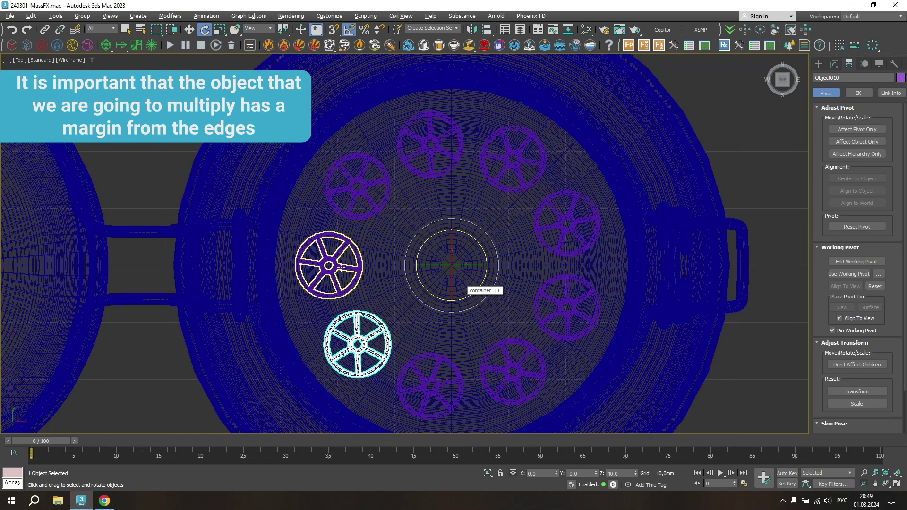
left_click(340, 266)
key("F3")
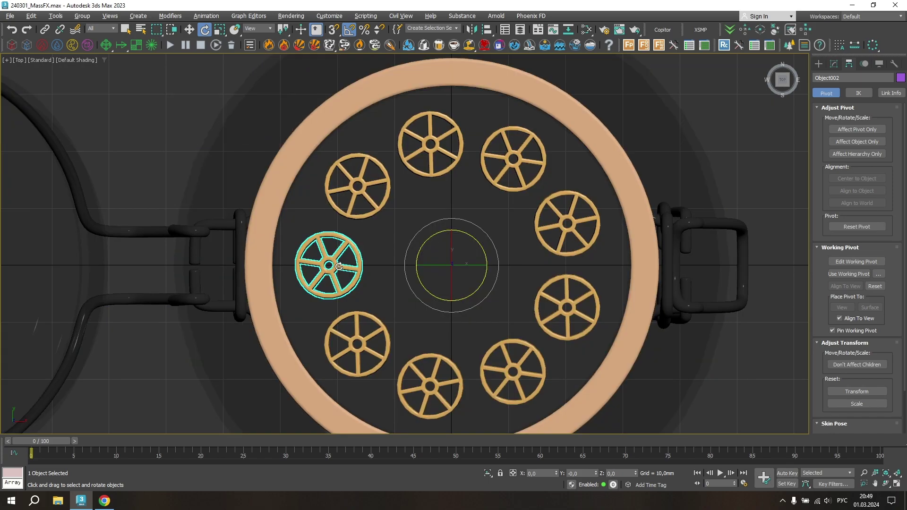
key("w")
Step: Shift-move three wheel copies (Object011–Object013) into the middle of the ring
left_click_drag(467, 253, 551, 230, "shift")
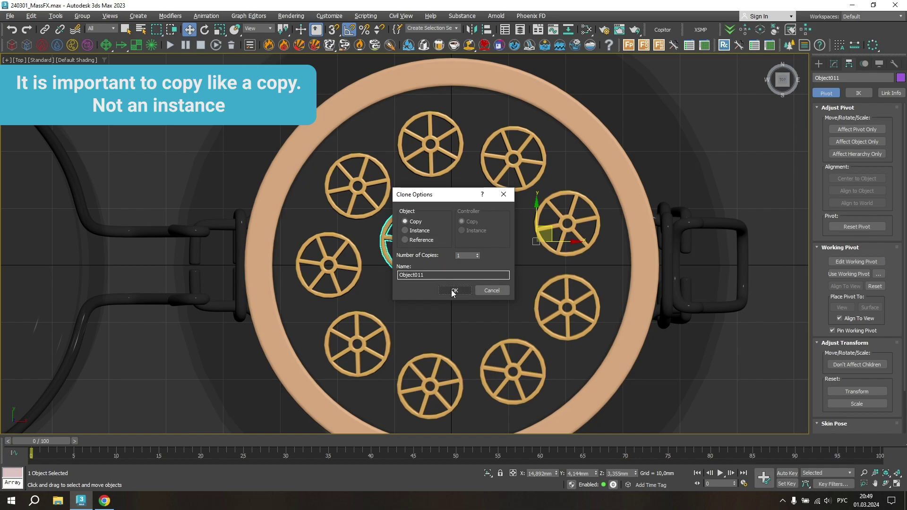
left_click(454, 290)
left_click_drag(551, 229, 628, 246, "shift")
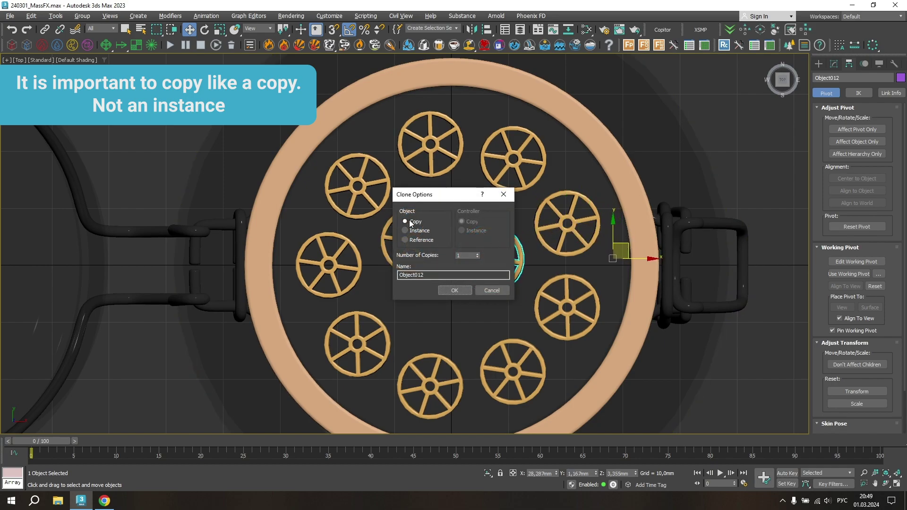
left_click(455, 290)
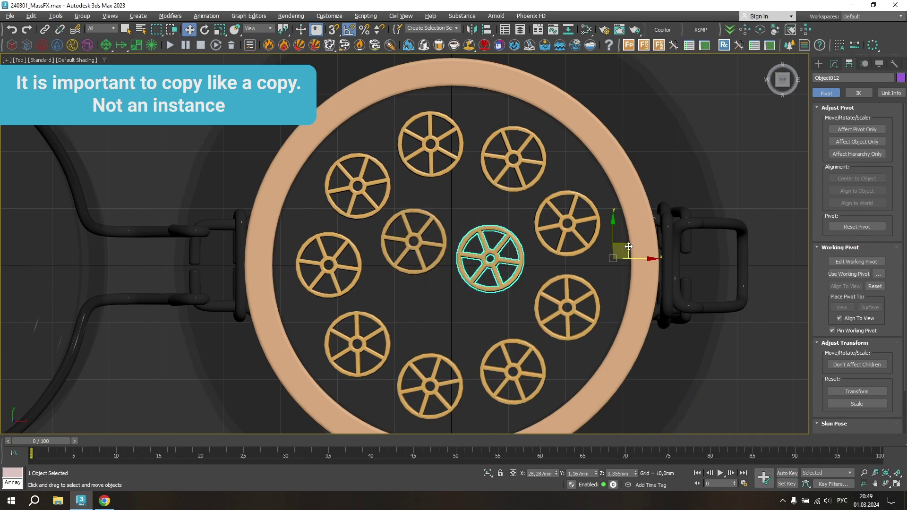
mouse_move(628, 246)
left_mouse_down("shift")
mouse_move(605, 281)
mouse_move(577, 299)
left_mouse_up("shift")
left_click(454, 290)
Step: In the maximized Front view, select the twelve-wheel layer and lift it above the jar lid
key("alt+w")
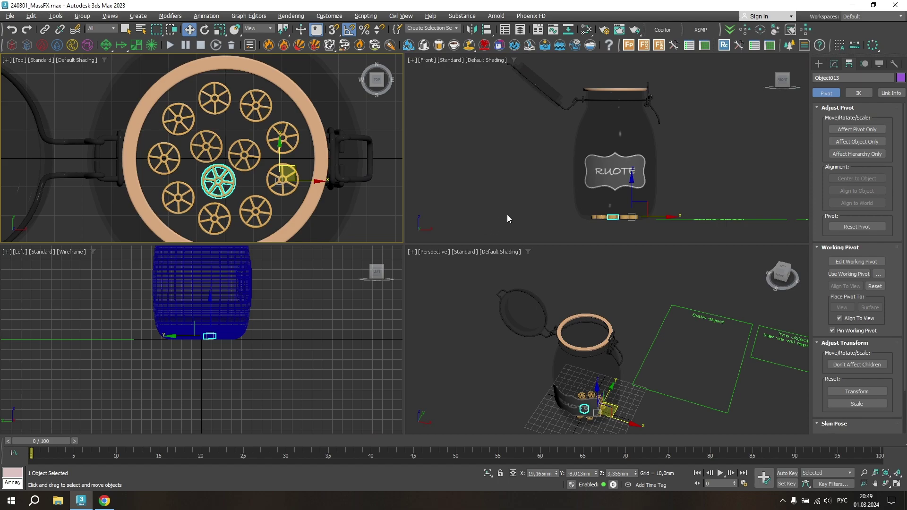
key("alt+w")
scroll(491, 398, "up", 5)
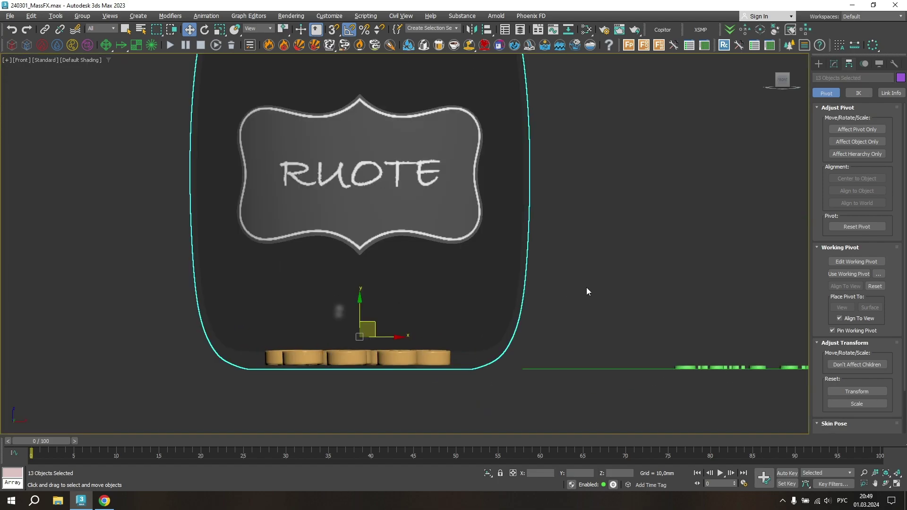
left_click_drag(587, 289, 233, 263)
scroll(266, 241, "down", 5)
middle_click_drag(299, 237, 372, 328)
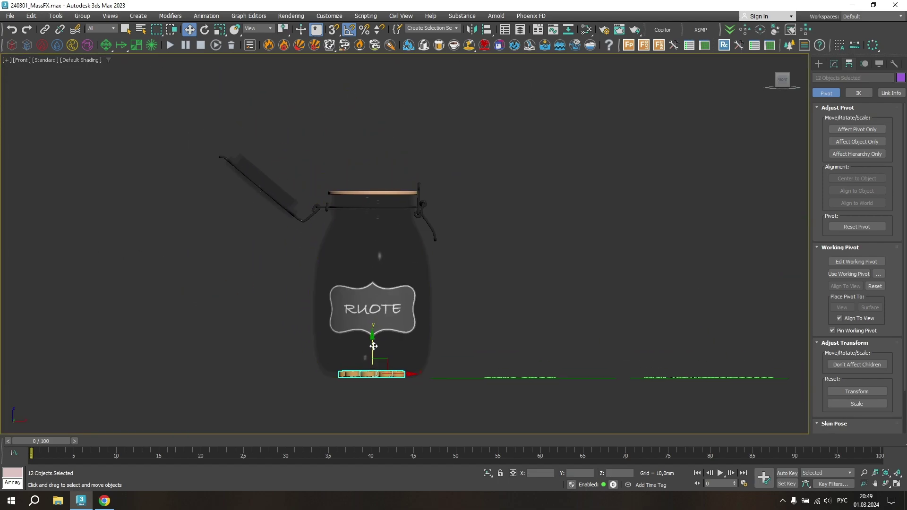
left_click_drag(376, 347, 390, 153)
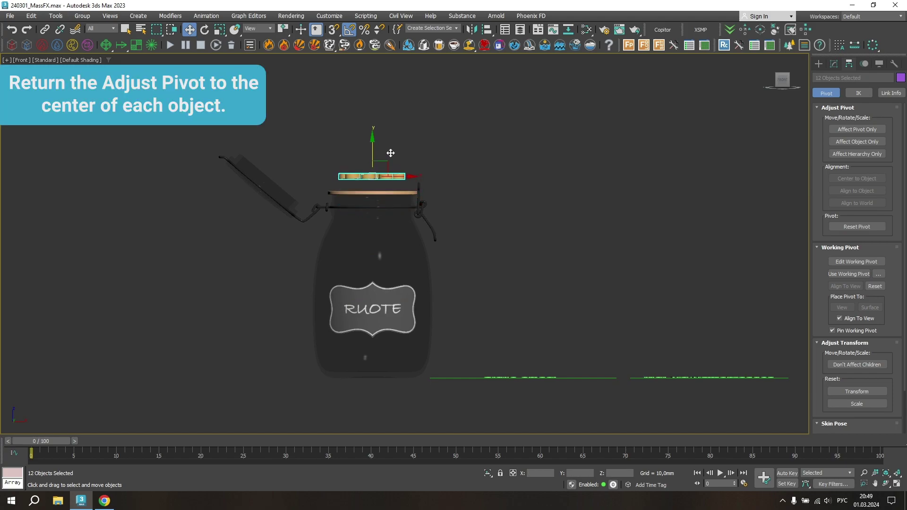
Step: Center each wheel's pivot on its own object using Affect Pivot Only
left_click(858, 130)
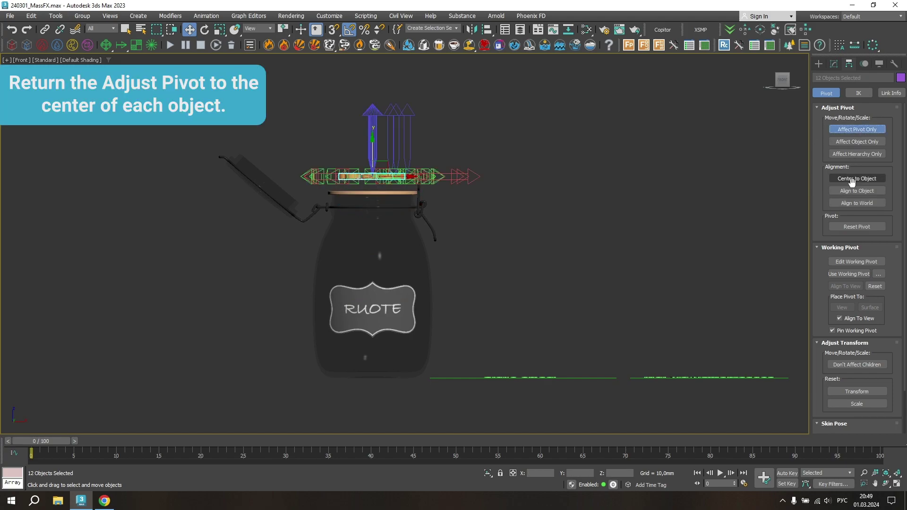
left_click(857, 179)
left_click(857, 130)
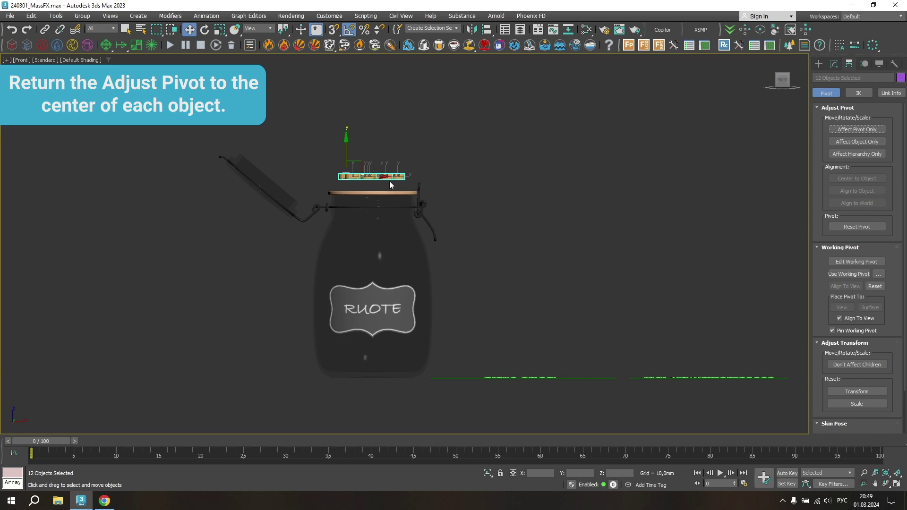
middle_click_drag(390, 181, 376, 274)
scroll(376, 274, "up", 1)
scroll(344, 271, "up", 5)
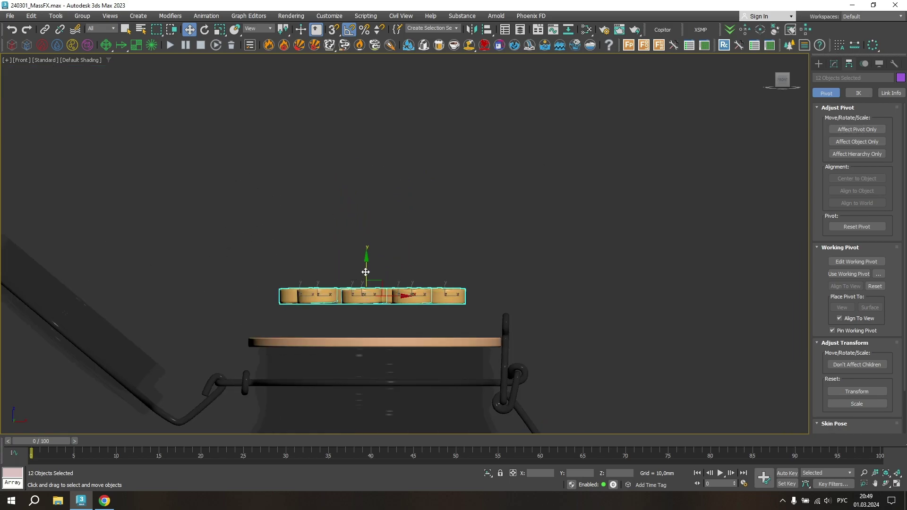
Step: Shift-drag the wheel layer upward to stack evenly spaced layer copies above the jar
left_click_drag(367, 273, 370, 226, "shift")
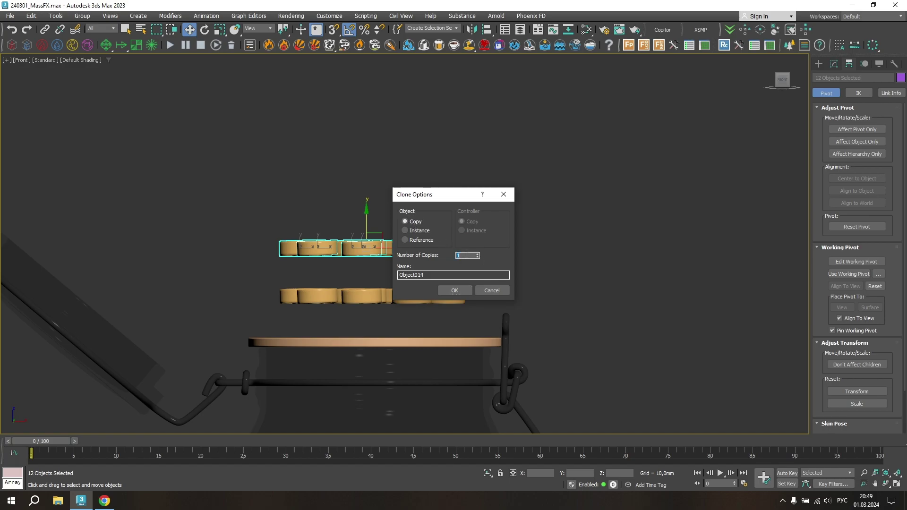
left_click(465, 293)
Step: Enable the MassFX Toolbar from the toolbar context menu and dock it under the main toolbars
scroll(577, 259, "down", 3)
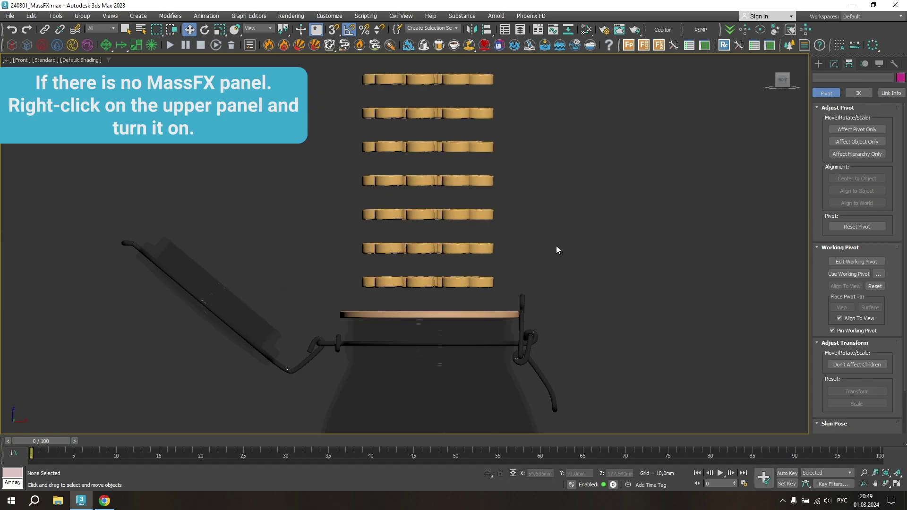
scroll(556, 246, "down", 3)
scroll(511, 333, "down", 3)
scroll(353, 224, "down", 2)
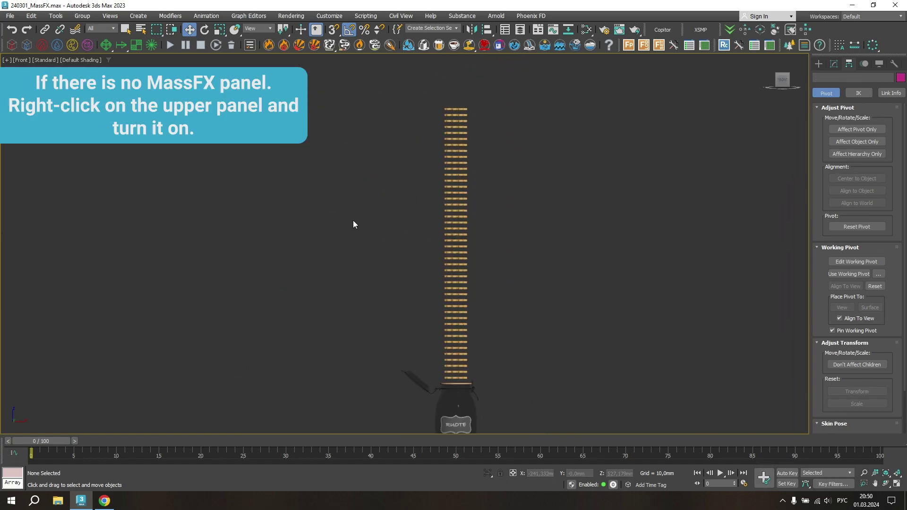
right_click(856, 27)
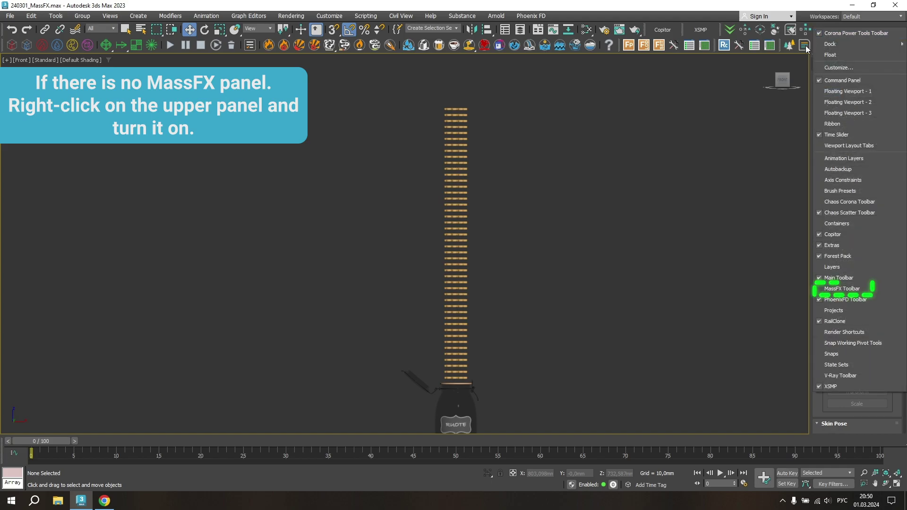
left_click(859, 290)
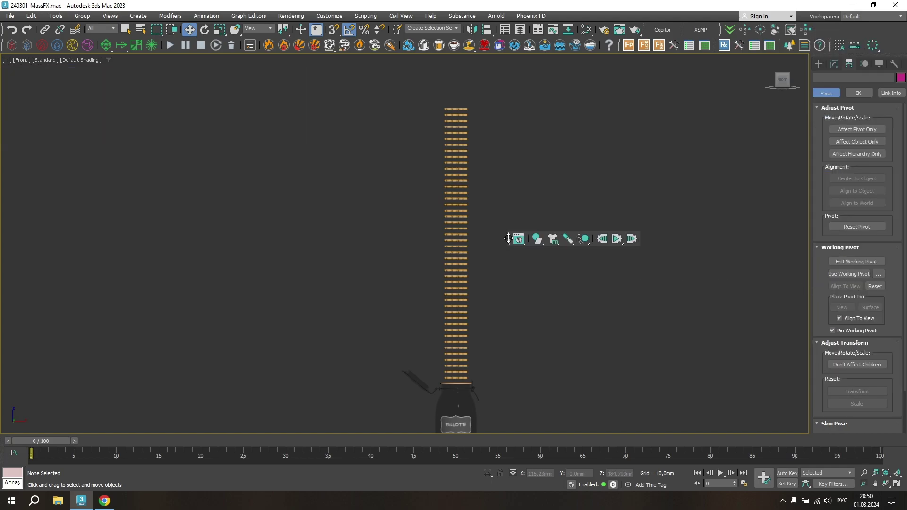
left_click_drag(508, 238, 184, 63)
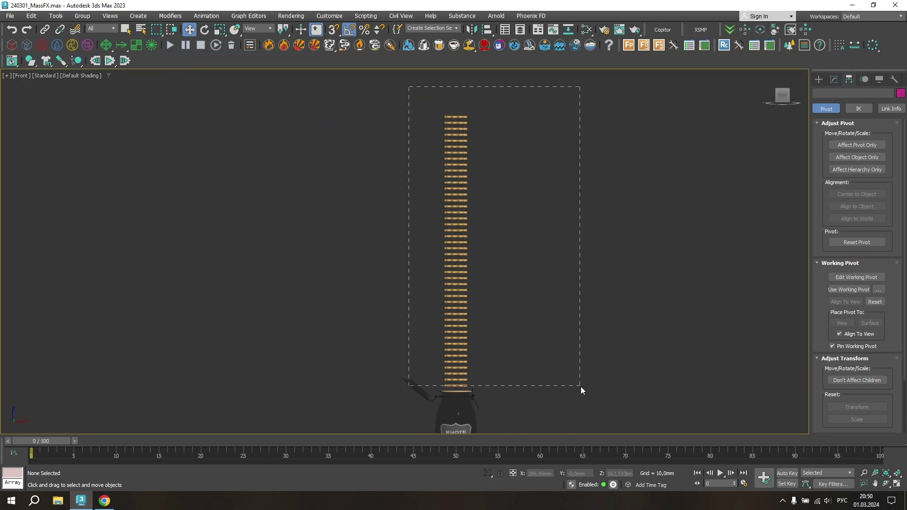
Step: Make all 552 wheels dynamic rigid bodies and check Object007's MassFX Rigid Body modifier
left_click_drag(581, 386, 580, 385)
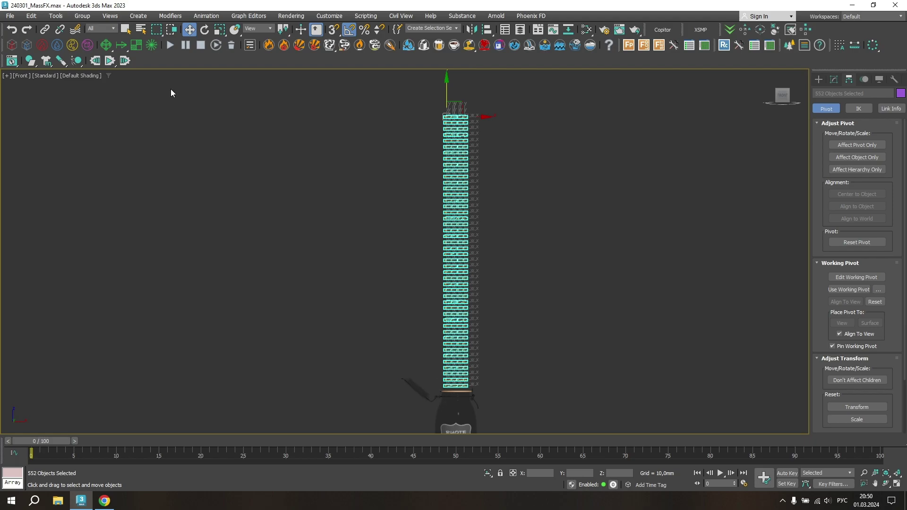
left_click(30, 60)
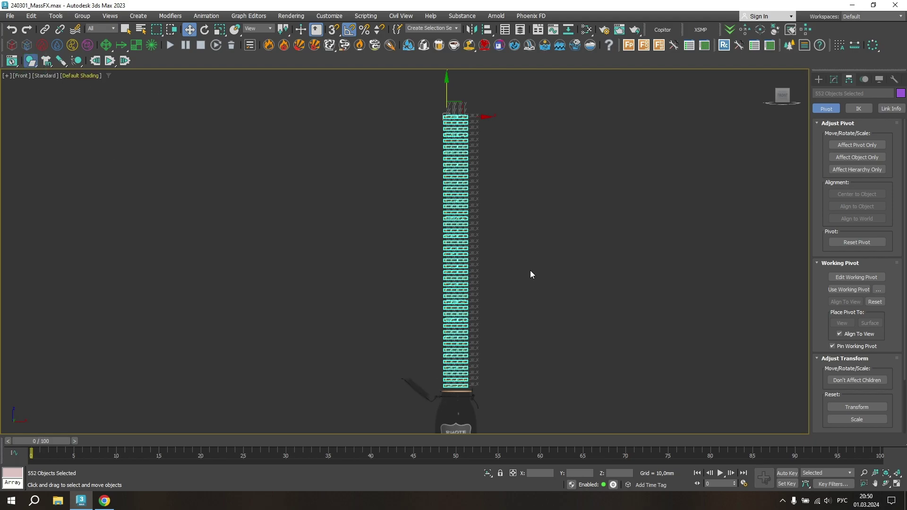
left_click(472, 384)
scroll(467, 385, "up", 5)
scroll(465, 377, "up", 2)
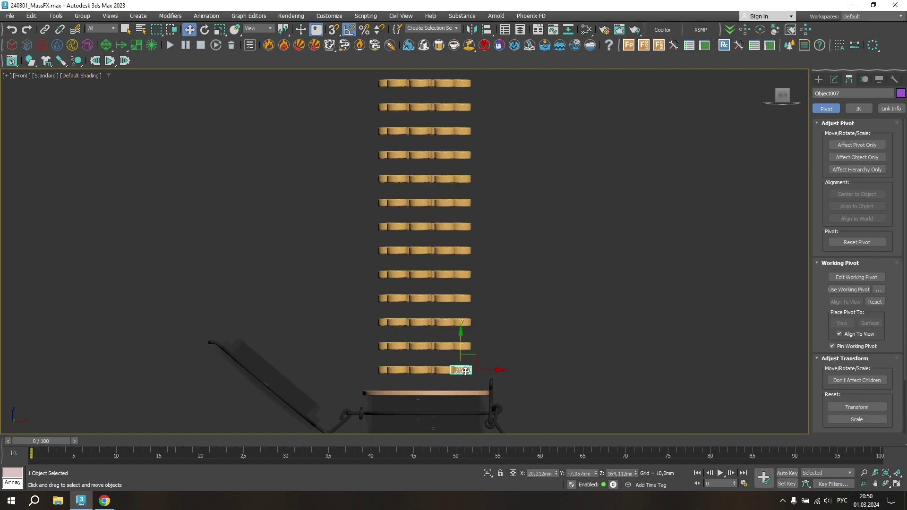
left_click(834, 79)
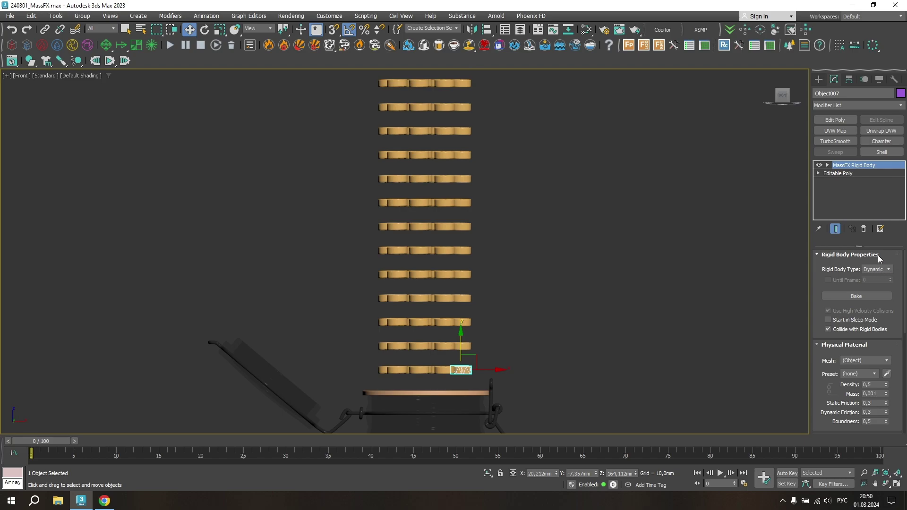
Step: Clear the selection and apply a MassFX Rigid Body to the jar
left_click(637, 283)
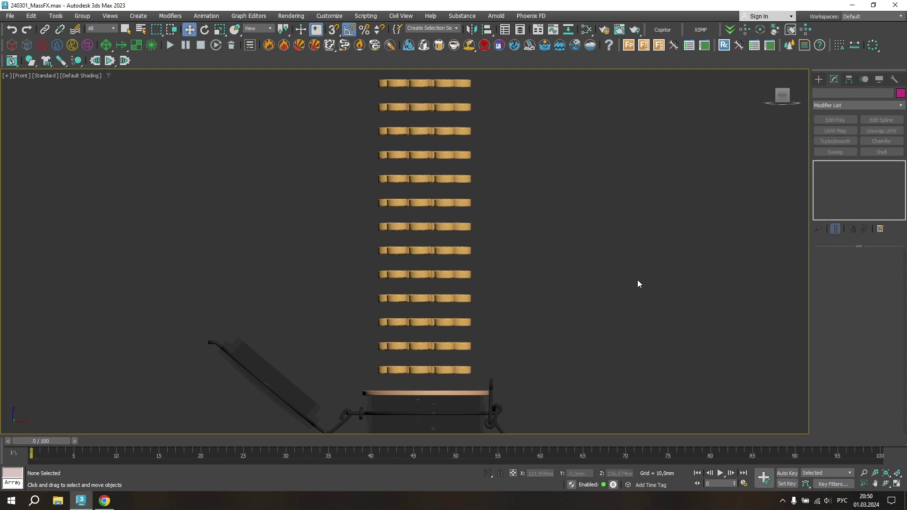
scroll(637, 283, "down", 4)
left_click(539, 357)
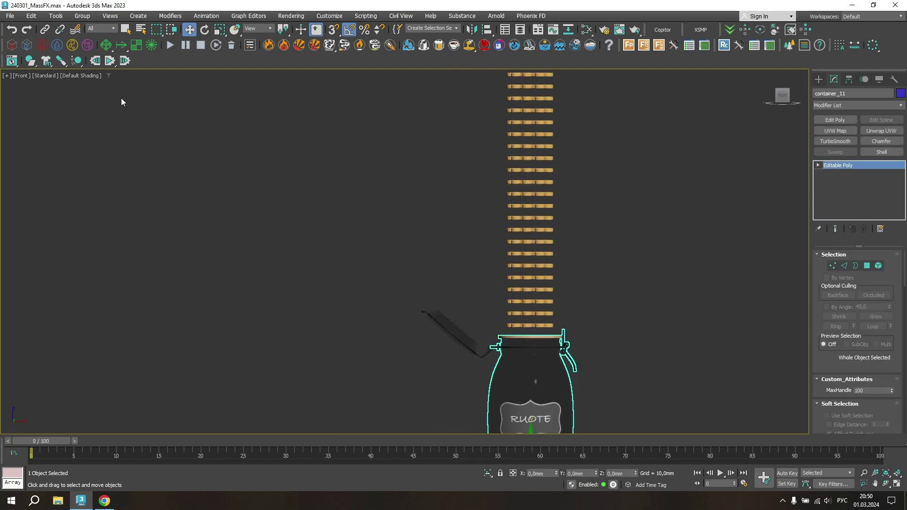
left_click(34, 63)
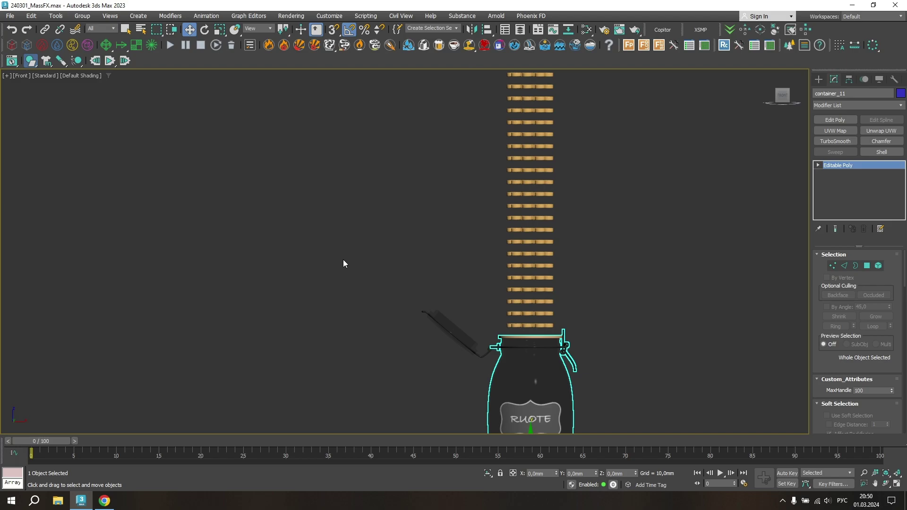
key("alt+w")
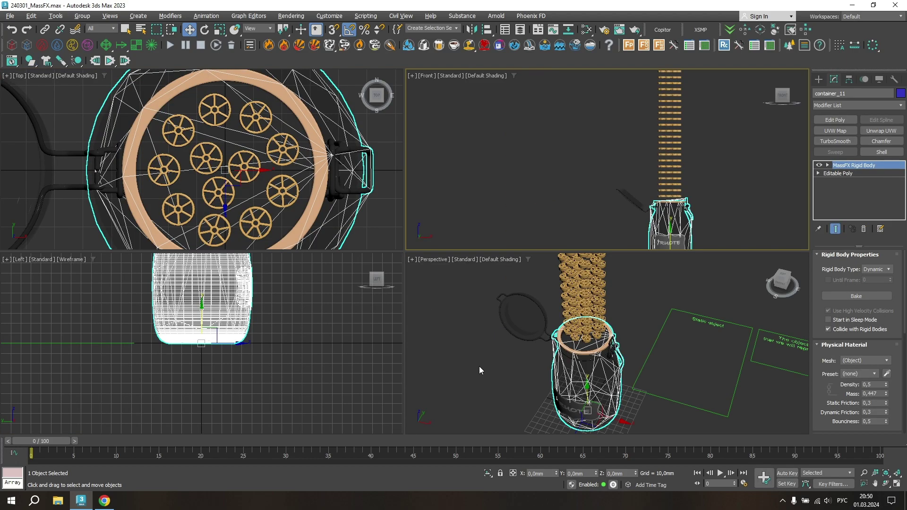
key("alt+w")
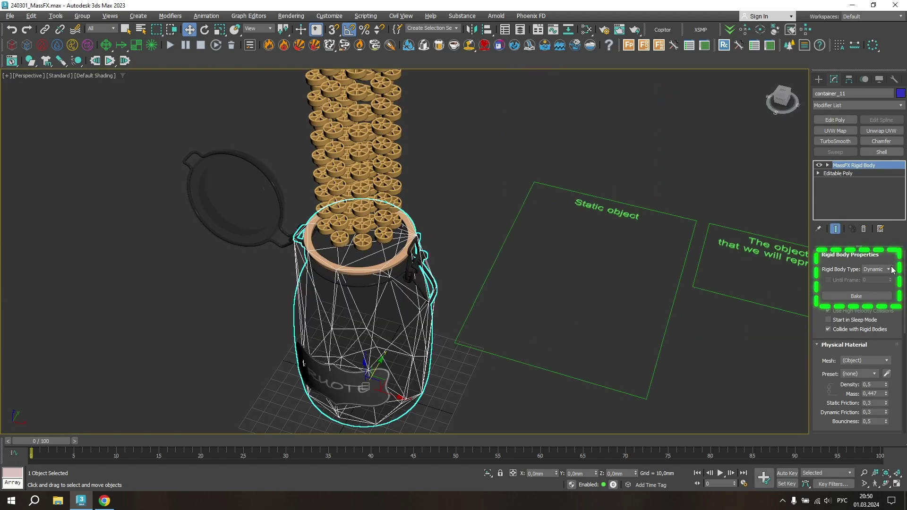
Step: Set the jar's Rigid Body Type to Static and its Shape Type to Original
left_click(891, 270)
left_click(877, 291)
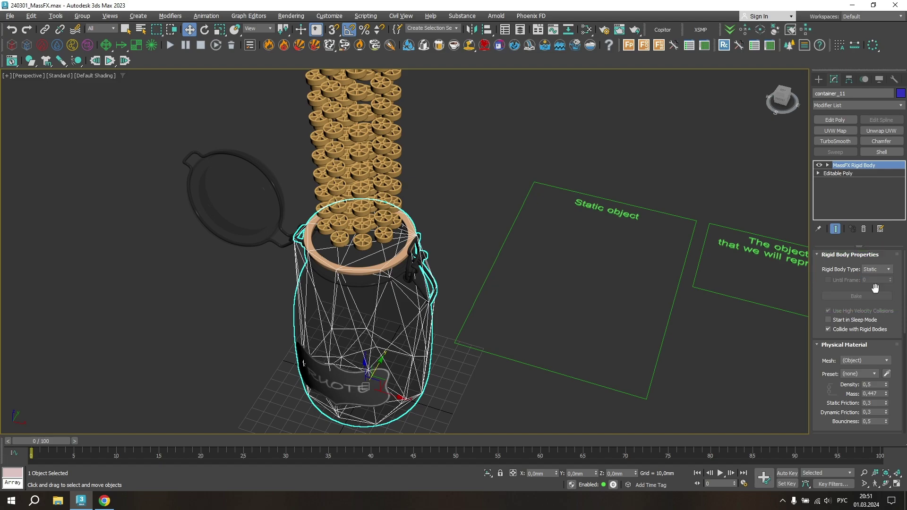
scroll(875, 287, "down", 2)
scroll(875, 288, "down", 2)
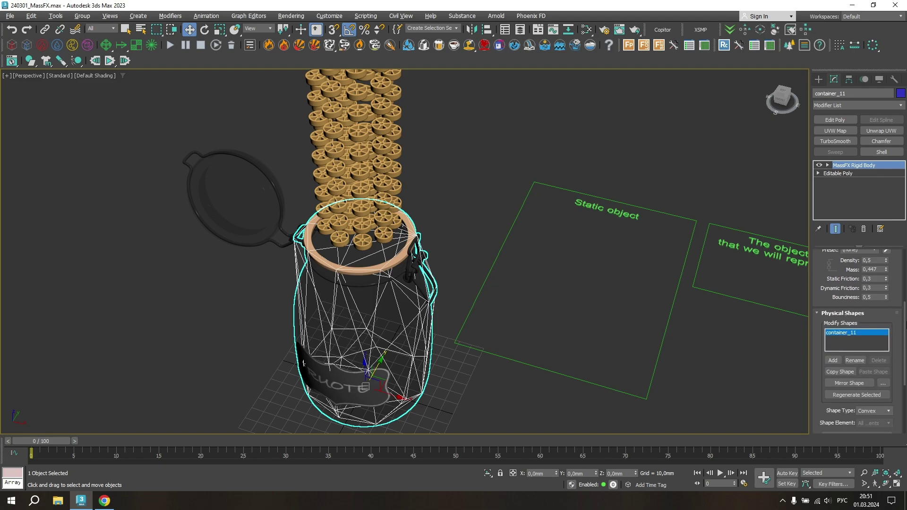
scroll(875, 287, "down", 2)
left_click(867, 341)
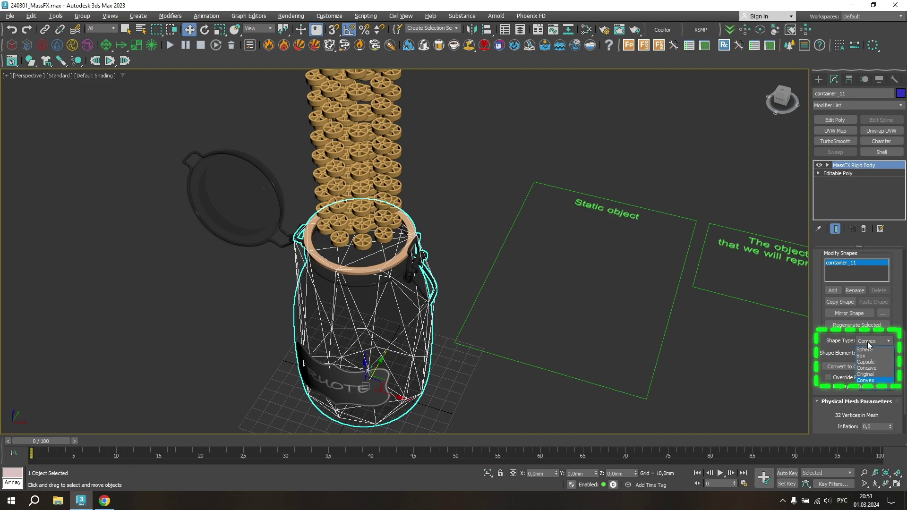
left_click(865, 374)
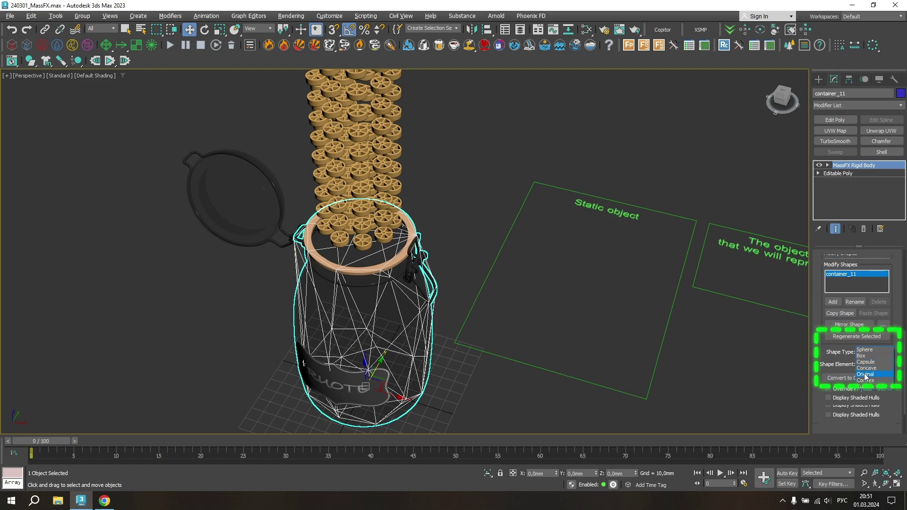
left_click(865, 374)
Step: Check a pasta wheel's rigid body settings, then recheck the jar's settings
left_click(569, 244)
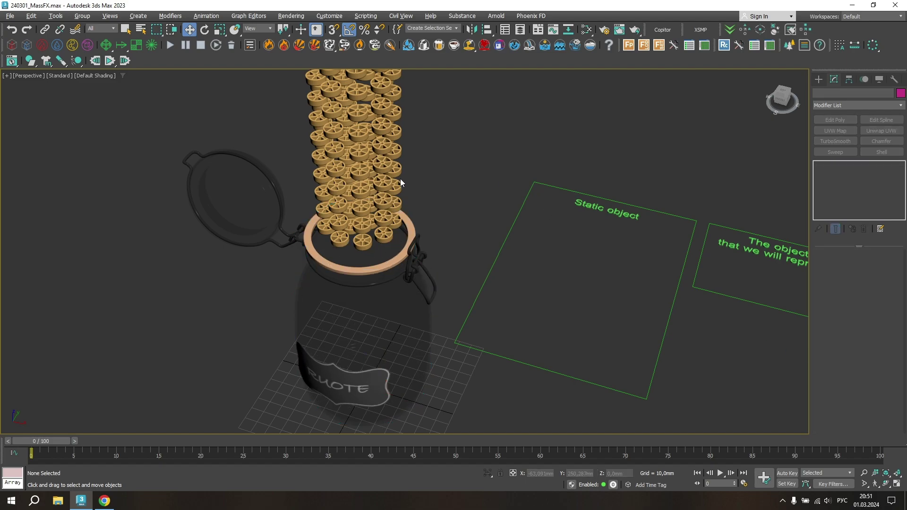
left_click(390, 178)
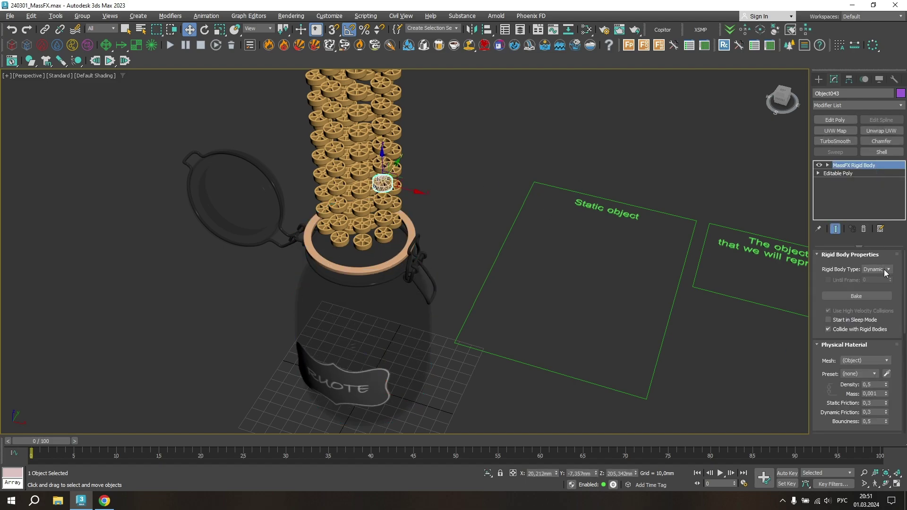
left_click(409, 312)
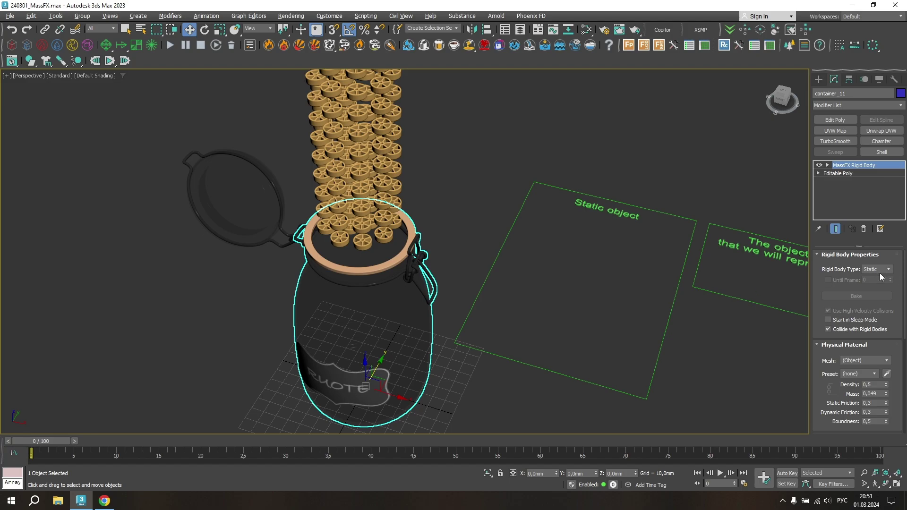
scroll(857, 331, "down", 1)
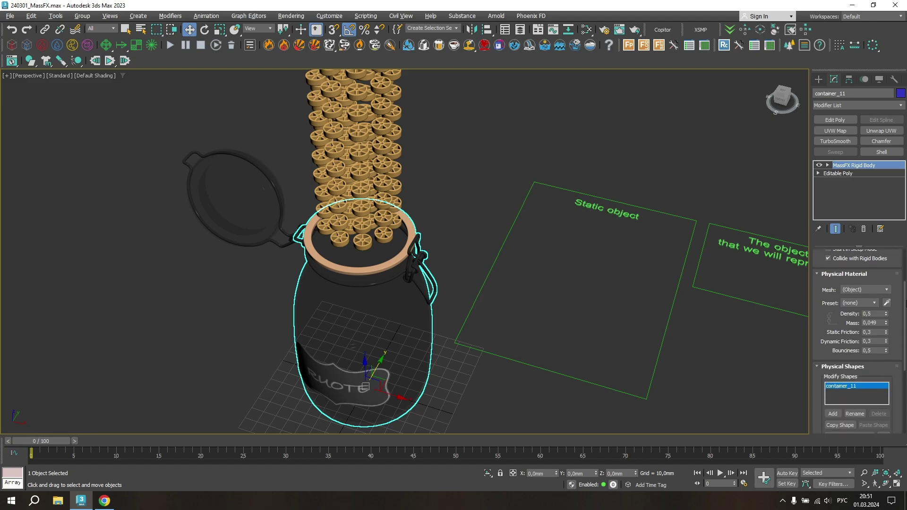
scroll(857, 331, "down", 1)
scroll(857, 331, "down", 1)
scroll(856, 381, "down", 1)
scroll(855, 382, "down", 1)
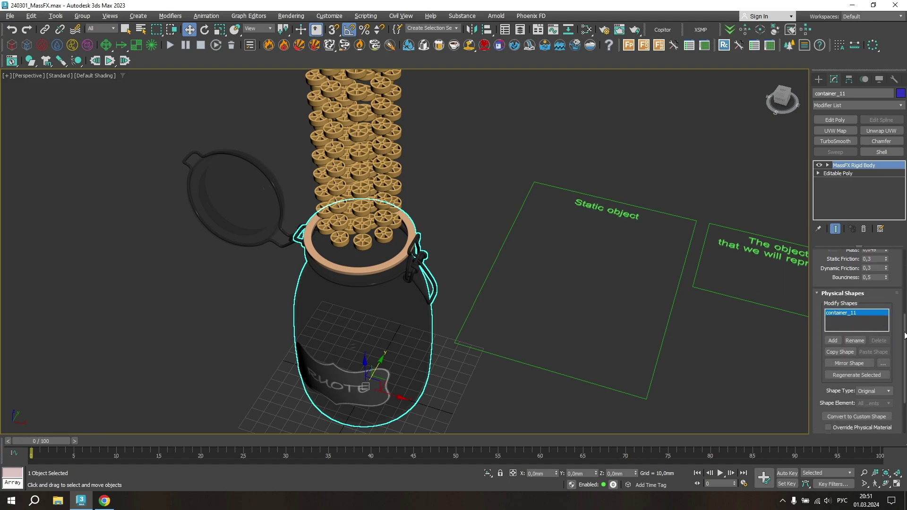
Step: Select the two green note planes and hide them
left_click(485, 172)
scroll(471, 159, "down", 5)
mouse_move(472, 146)
middle_mouse_down()
mouse_move(473, 246)
mouse_move(482, 248)
middle_mouse_up()
left_click_drag(594, 308, 594, 309)
right_click(616, 213)
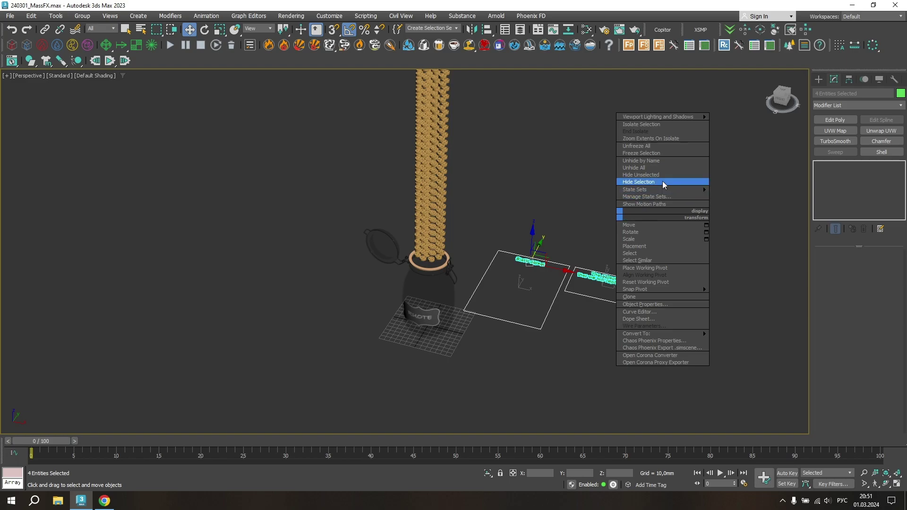
left_click(662, 180)
Step: Set the MassFX simulation Substeps to 18
left_click(11, 61)
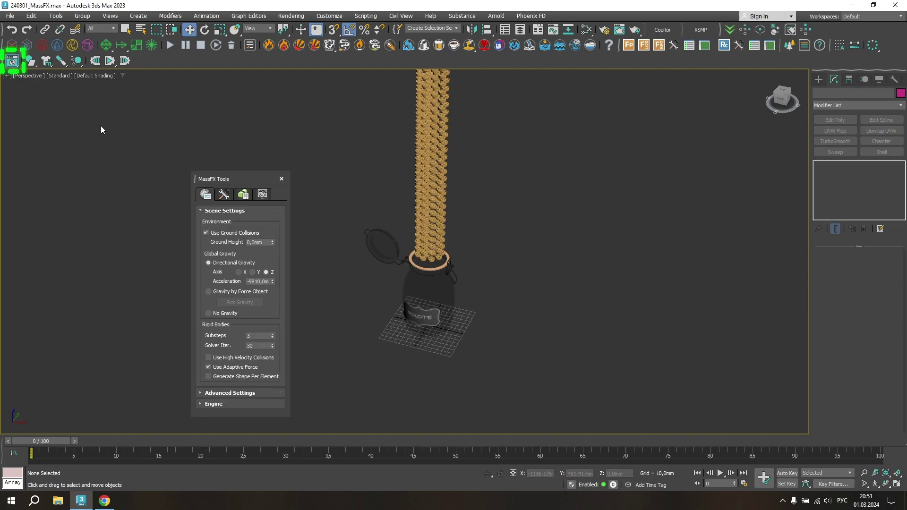
double_click(264, 336)
type("10")
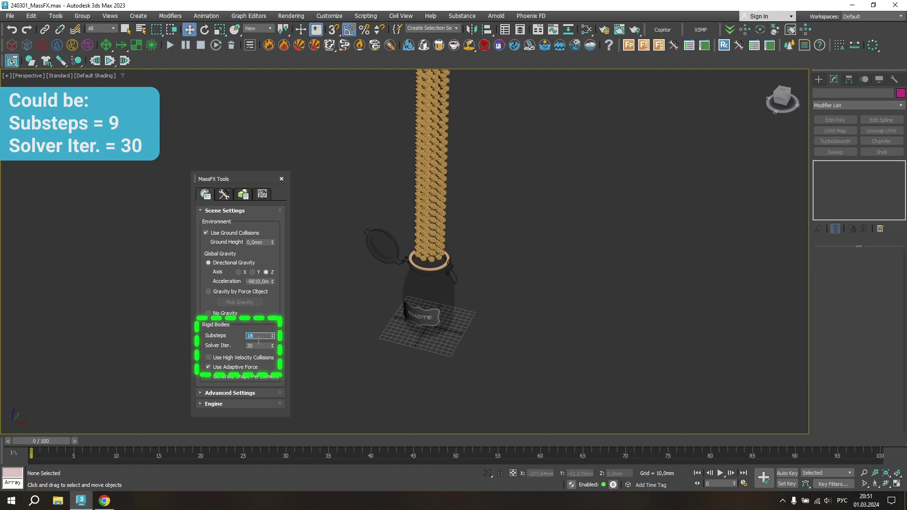
key("Tab")
Step: Run the MassFX simulation so the pasta wheels drop into the jar
left_click(281, 179)
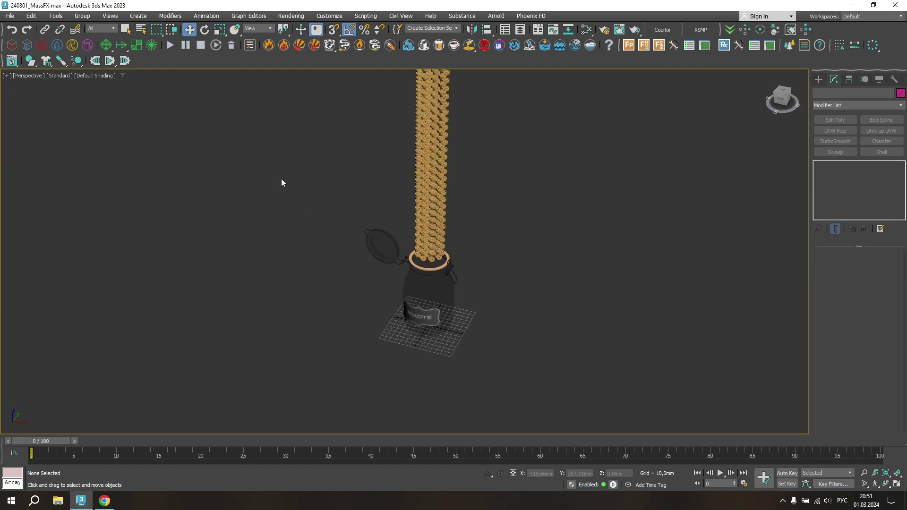
mouse_move(414, 259)
middle_mouse_down("alt")
mouse_move(507, 257)
mouse_move(449, 330)
middle_mouse_up("alt")
left_click(447, 333)
left_click(514, 306)
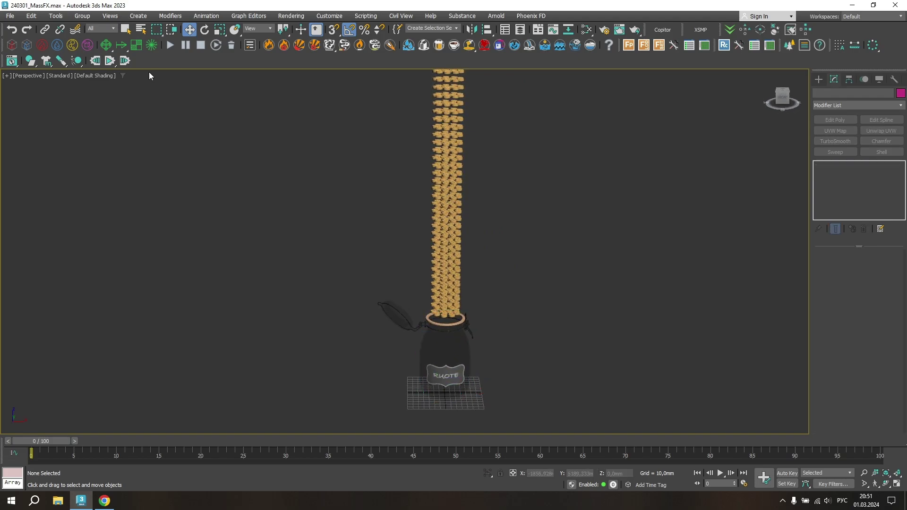
left_click(109, 62)
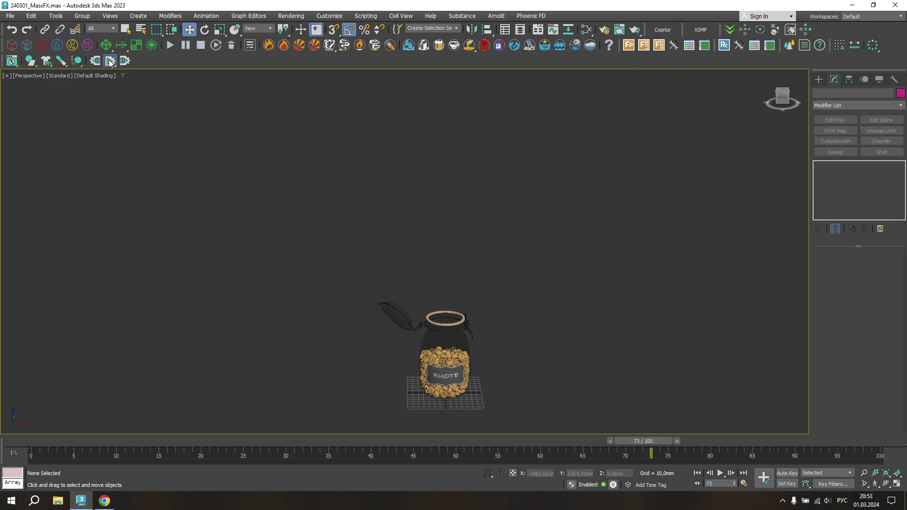
Step: Go to frame 100, zoom in on the filled jar, and open Render Setup
scroll(458, 367, "up", 2)
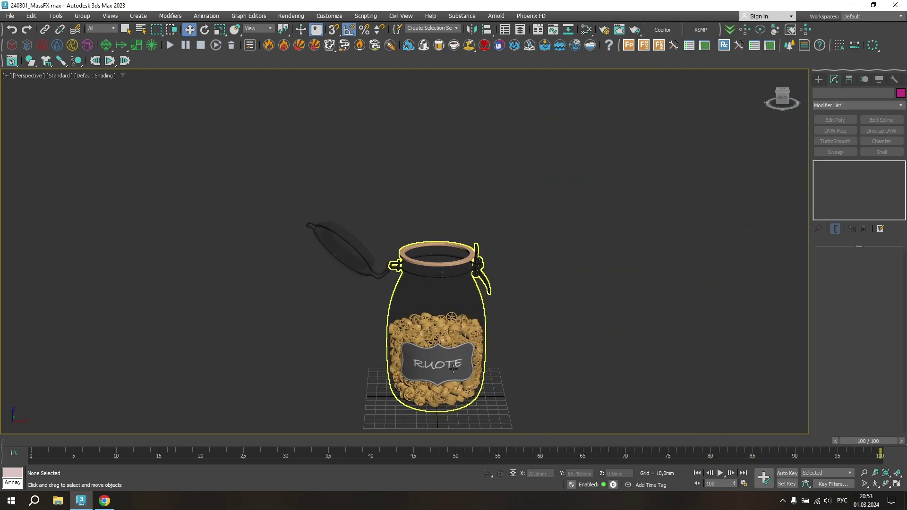
key("shift+f")
scroll(457, 368, "up", 3)
scroll(458, 367, "up", 1)
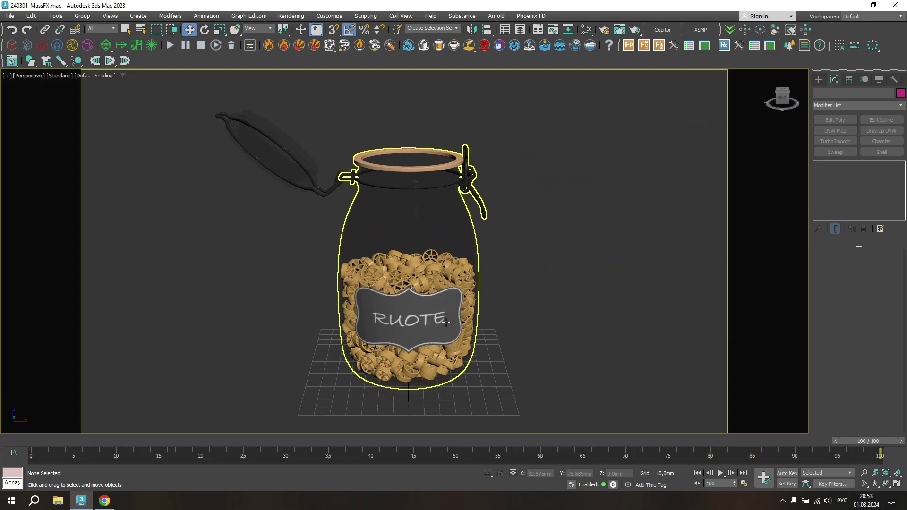
mouse_move(424, 282)
middle_mouse_down()
mouse_move(427, 292)
mouse_move(431, 277)
middle_mouse_up()
scroll(427, 292, "up", 1)
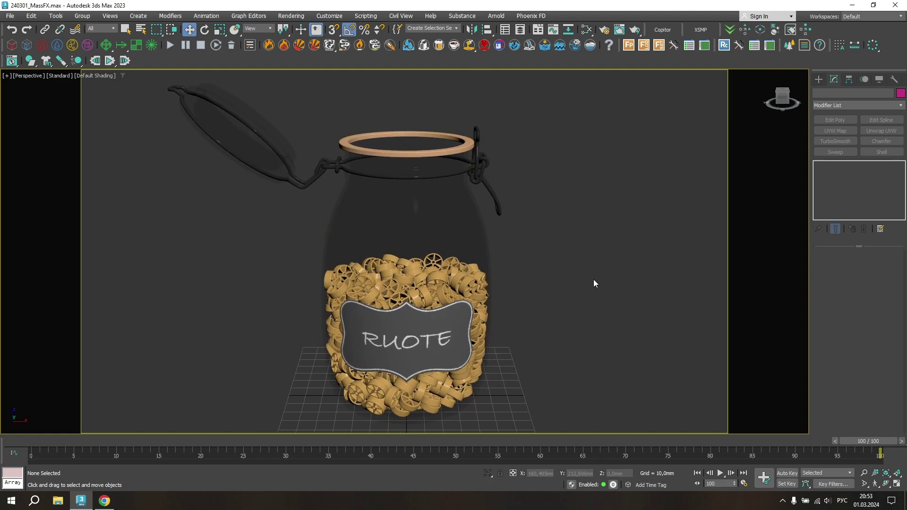
key("F10")
Step: Start an interactive Corona render from the Scene settings and enlarge its window to fill the screen
left_click(689, 134)
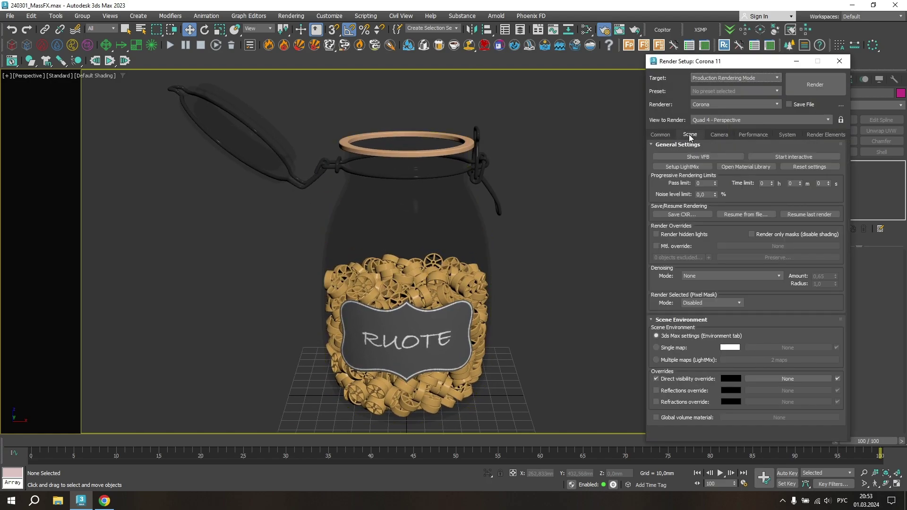
left_click(774, 156)
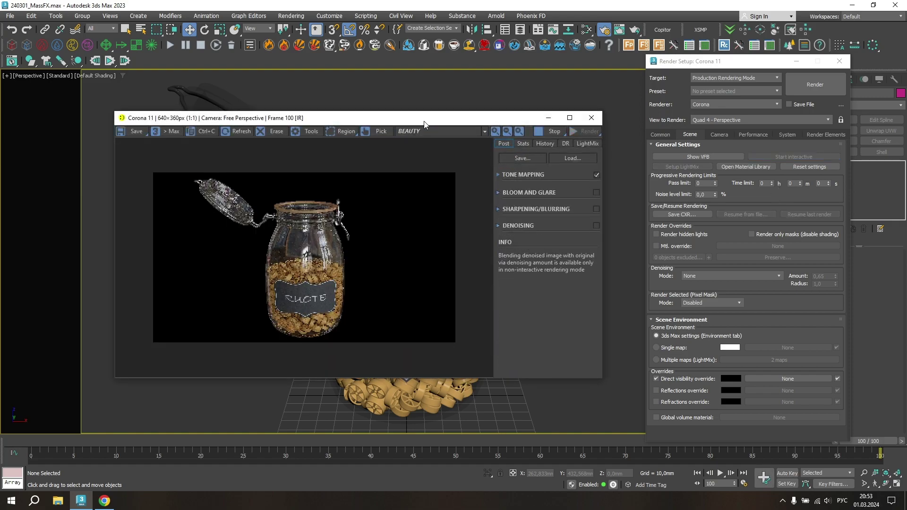
left_click_drag(425, 121, 317, 15)
left_click_drag(496, 273, 817, 426)
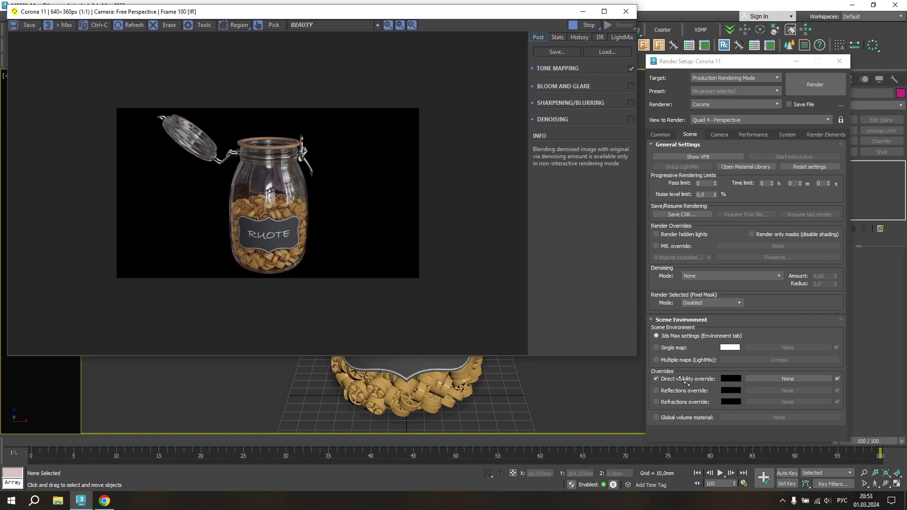